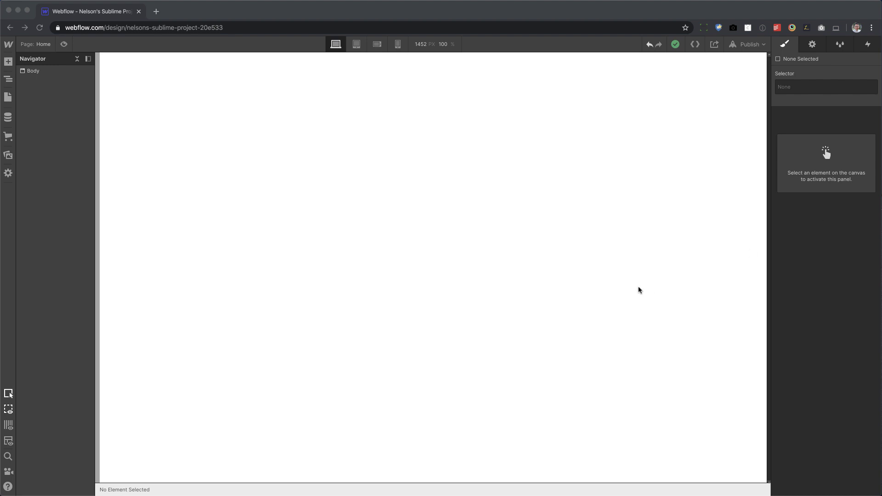
Add a Div Block to the empty Home page and give it a purple #bb4dff background.
{"action": "key", "text": "a"}
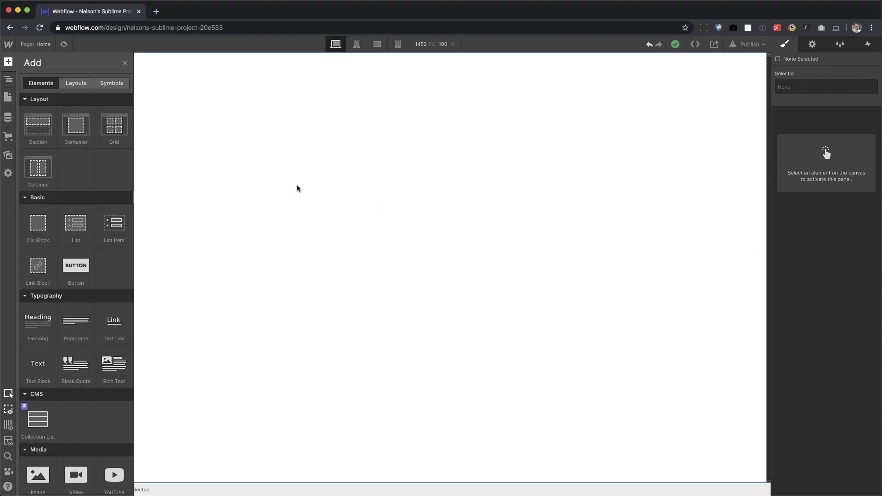
{"action": "left_click_drag", "start_coordinate": [71, 223], "coordinate": [369, 205]}
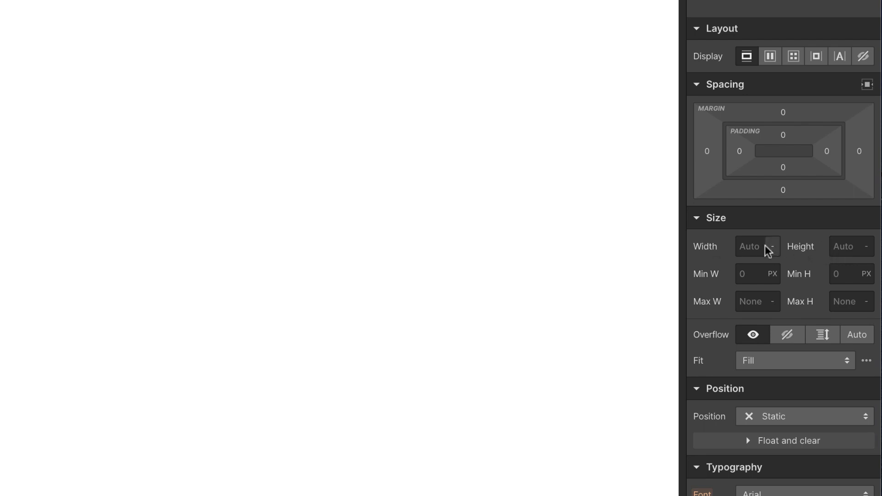
{"action": "scroll", "coordinate": [781, 230], "scroll_direction": "down", "scroll_amount": 4}
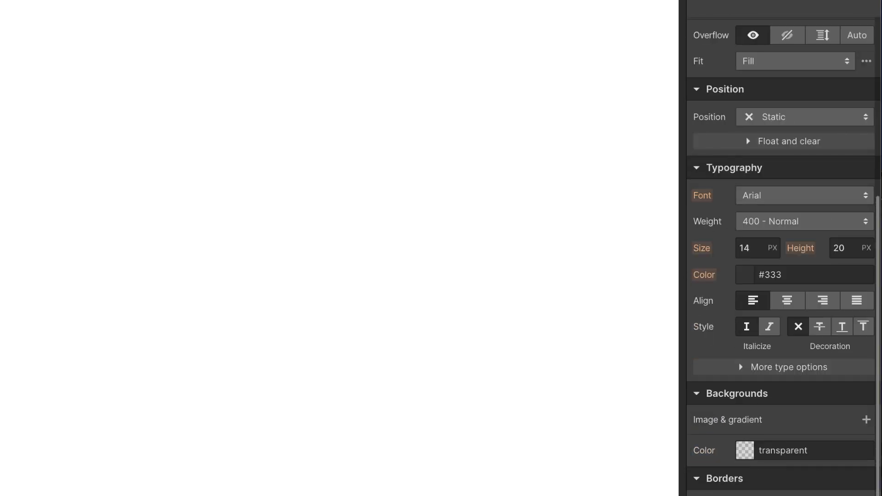
{"action": "left_click", "coordinate": [745, 449]}
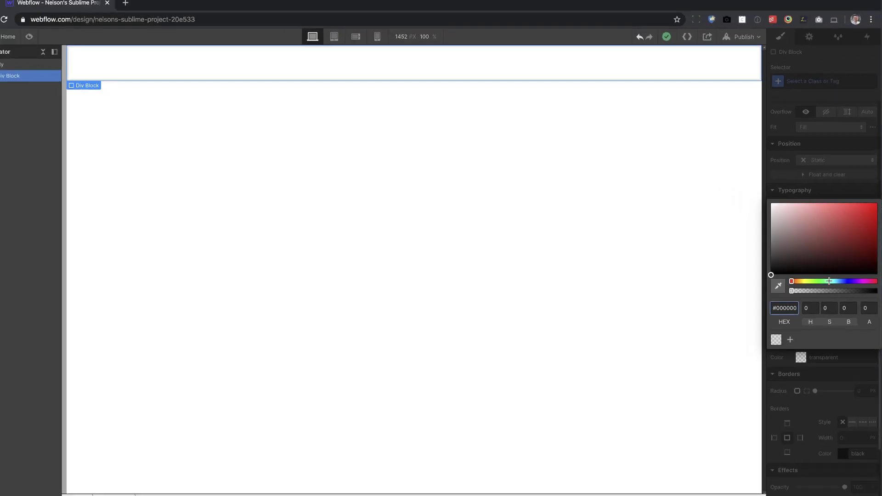
{"action": "left_click_drag", "start_coordinate": [829, 282], "coordinate": [847, 195]}
{"action": "left_click", "coordinate": [784, 136]}
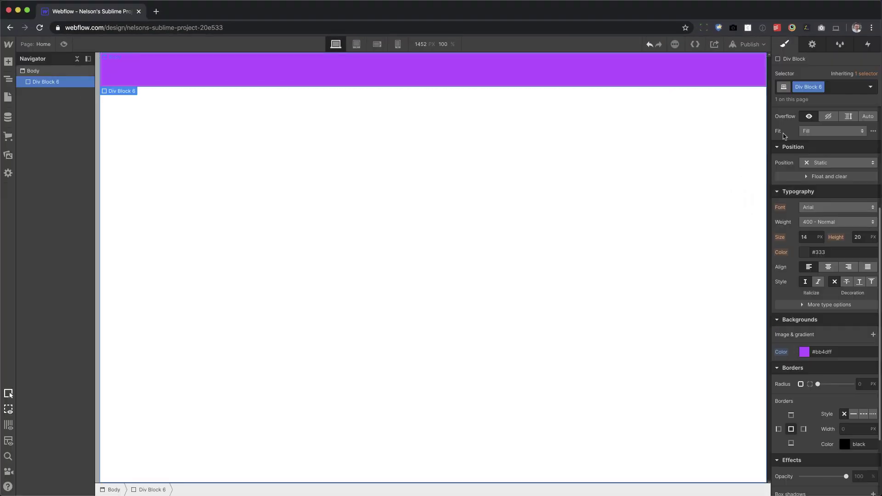
{"action": "scroll", "coordinate": [820, 290], "scroll_direction": "up", "scroll_amount": 4}
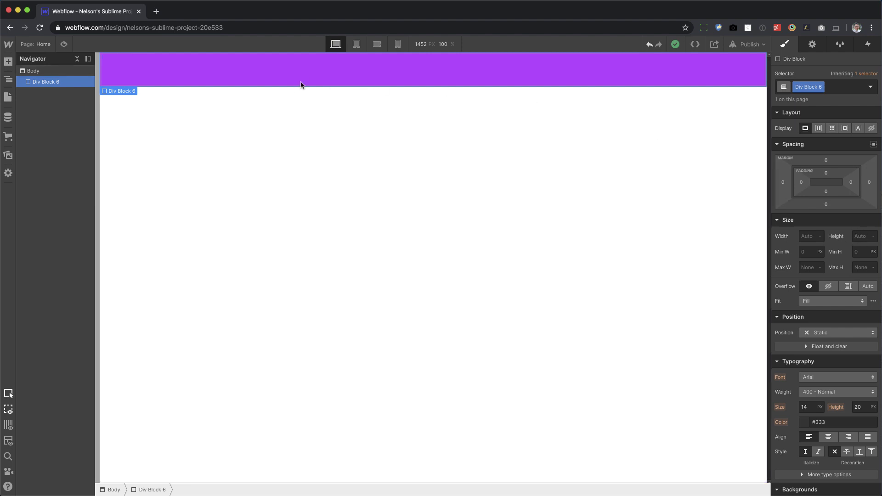
Drop a Lorem ipsum paragraph inside the purple div block and reselect the div.
{"action": "key", "text": "a"}
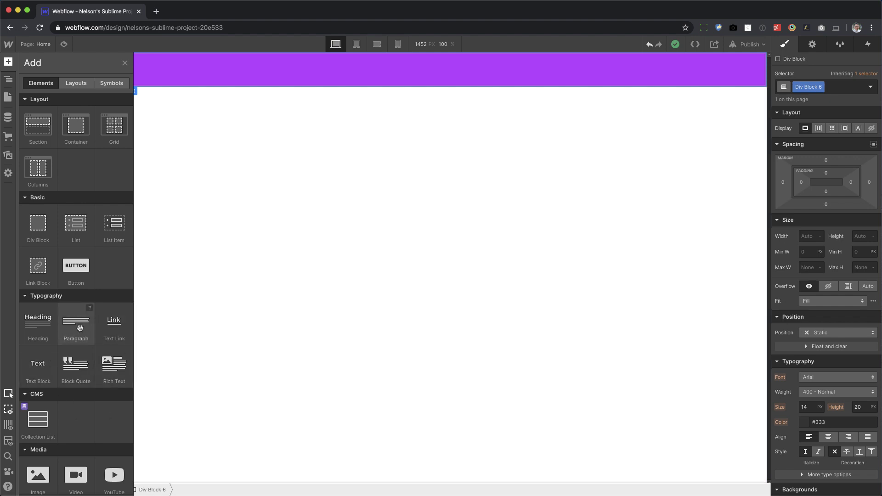
{"action": "left_click_drag", "start_coordinate": [76, 327], "coordinate": [280, 72]}
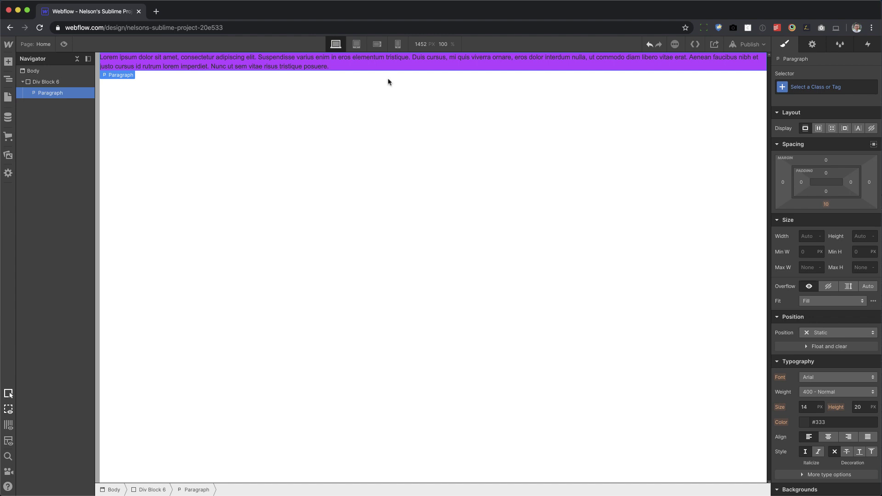
{"action": "key", "text": "Up"}
Change the div's background colour from purple to pale yellow #fff479.
{"action": "scroll", "coordinate": [857, 312], "scroll_direction": "down", "scroll_amount": 3}
{"action": "left_click", "coordinate": [807, 444]}
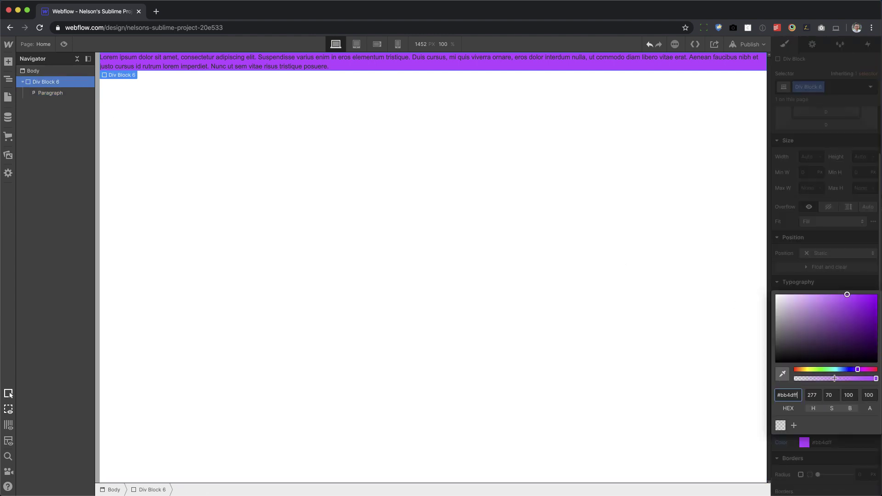
{"action": "left_click_drag", "start_coordinate": [792, 338], "coordinate": [768, 315]}
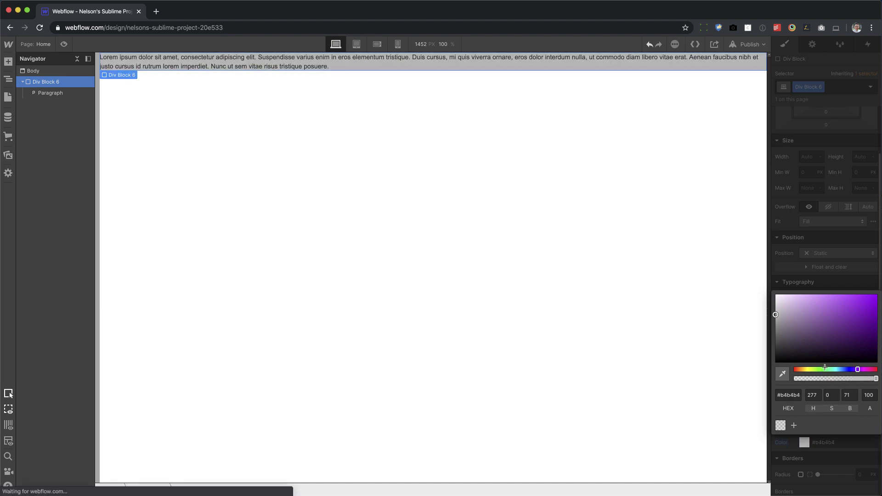
{"action": "left_click_drag", "start_coordinate": [826, 369], "coordinate": [833, 369]}
{"action": "left_click_drag", "start_coordinate": [834, 331], "coordinate": [836, 281]}
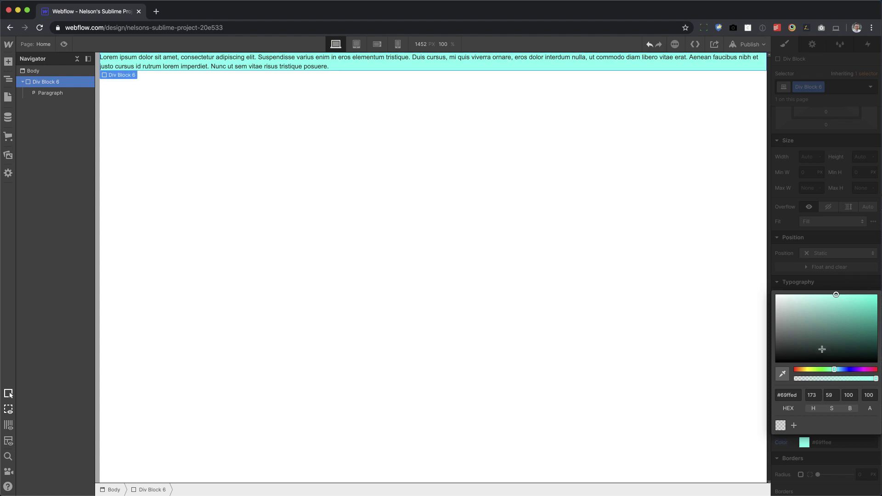
{"action": "left_click", "coordinate": [808, 369]}
{"action": "left_click_drag", "start_coordinate": [827, 321], "coordinate": [830, 272]}
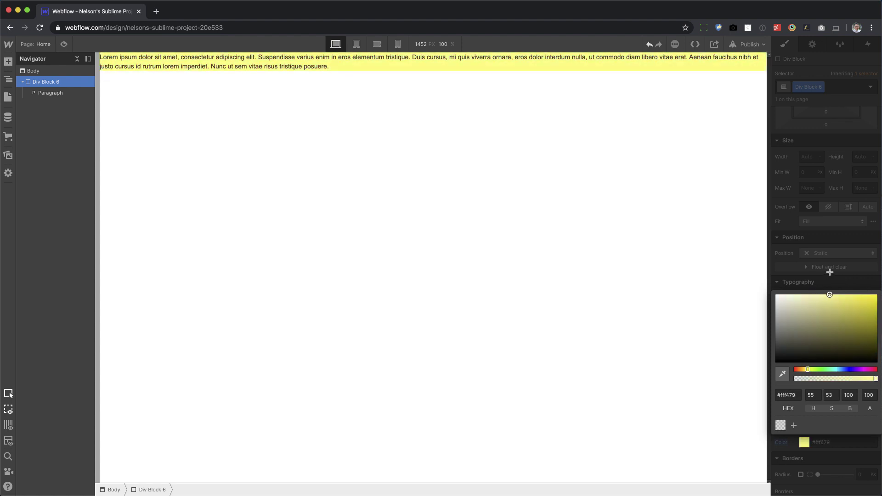
{"action": "left_click", "coordinate": [817, 220]}
{"action": "scroll", "coordinate": [808, 263], "scroll_direction": "up", "scroll_amount": 3}
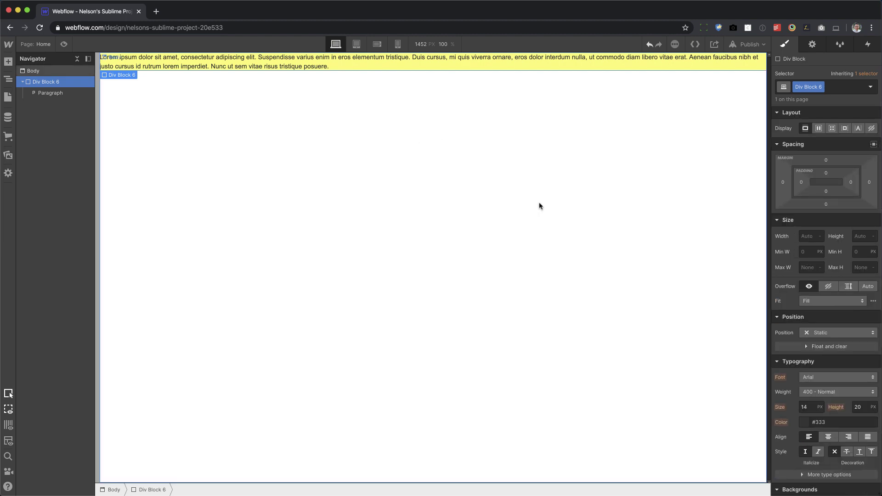
Cap the yellow div at 960 px max width, centre it with auto margins, and add a 160 px top margin.
{"action": "left_click", "coordinate": [808, 236]}
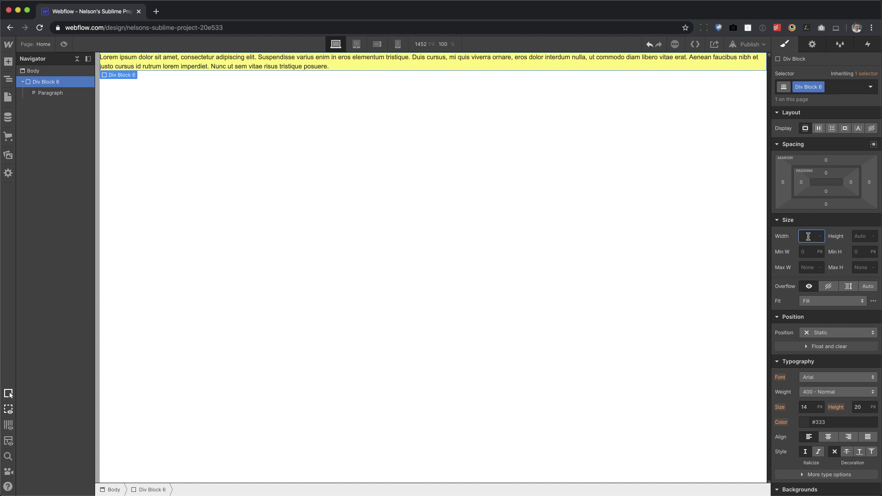
{"action": "left_click", "coordinate": [808, 263]}
{"action": "type", "text": "960"}
{"action": "key", "text": "Return"}
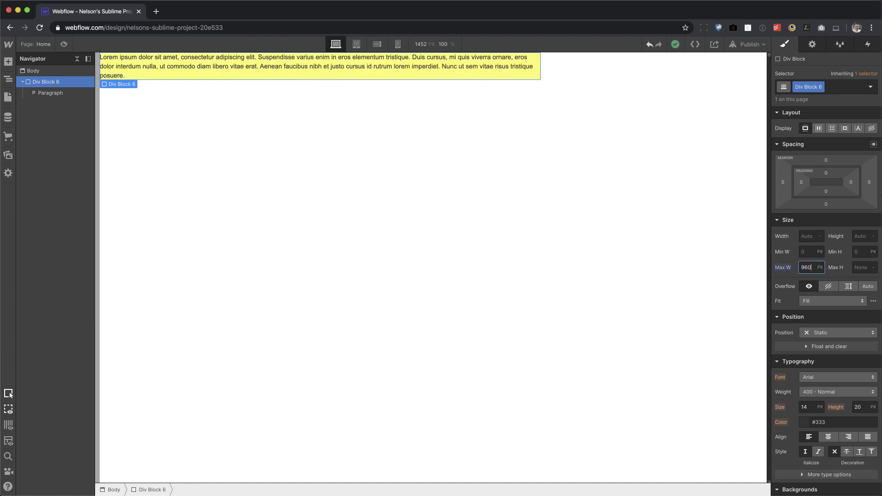
{"action": "left_click", "coordinate": [874, 144]}
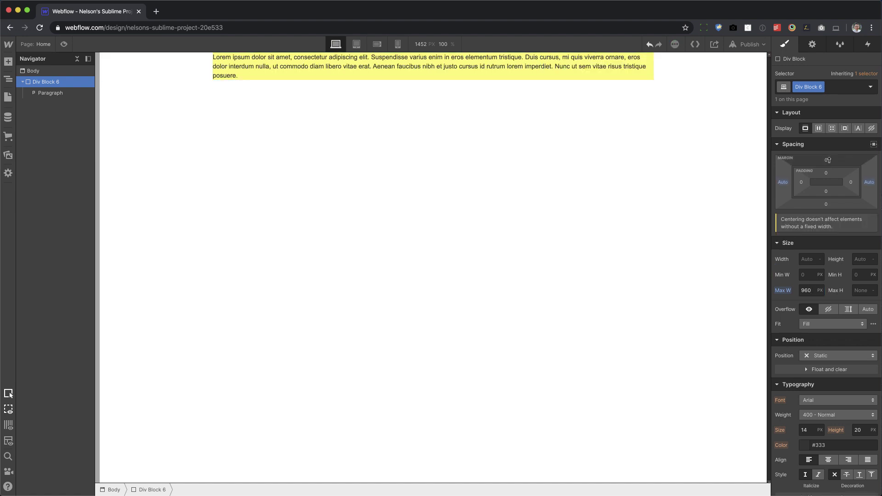
{"action": "left_click_drag", "start_coordinate": [839, 88], "coordinate": [839, 88]}
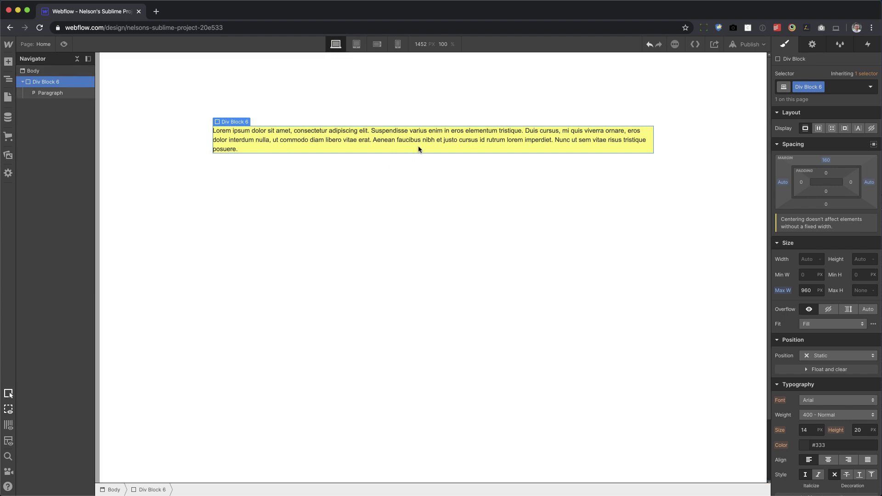
{"action": "left_click", "coordinate": [518, 141]}
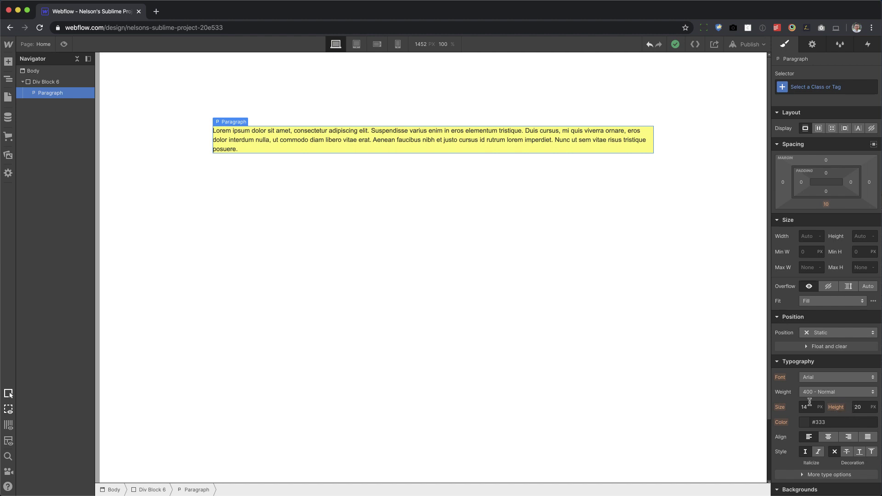
Give the yellow div block a fixed height of 350 px.
{"action": "left_click", "coordinate": [49, 81]}
{"action": "left_click", "coordinate": [63, 45]}
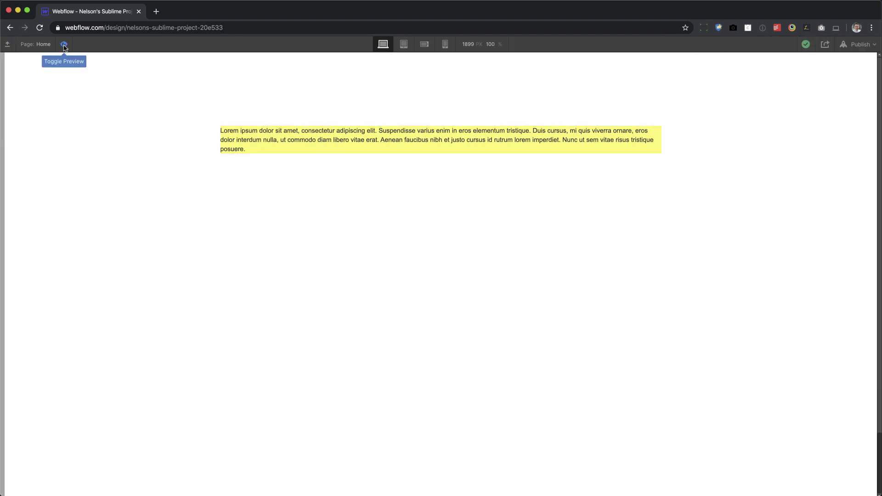
{"action": "left_click", "coordinate": [64, 44]}
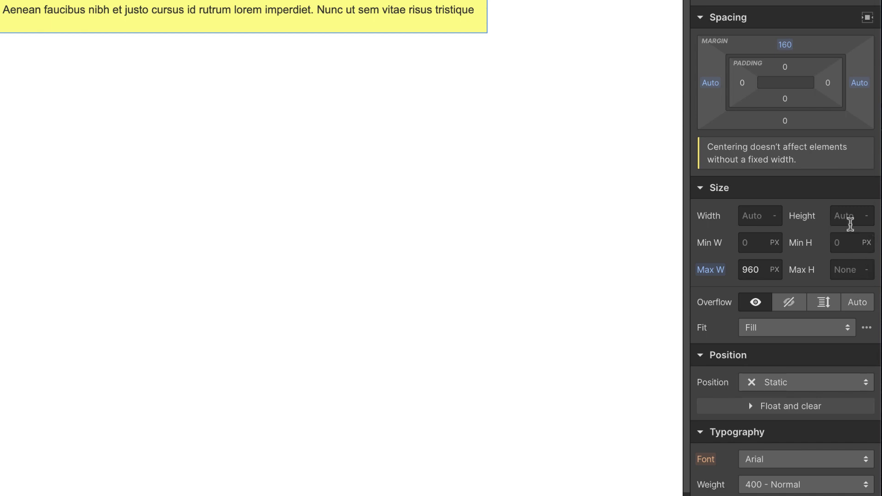
{"action": "left_click", "coordinate": [847, 220]}
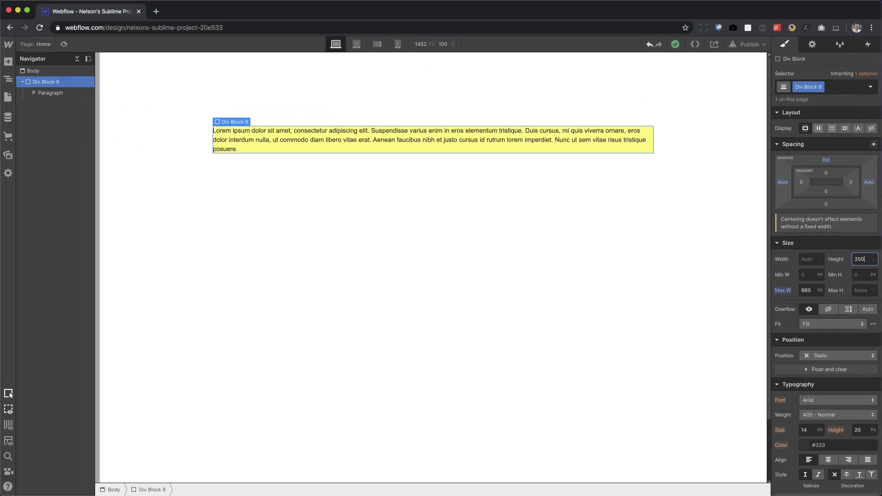
{"action": "type", "text": "350"}
{"action": "key", "text": "Return"}
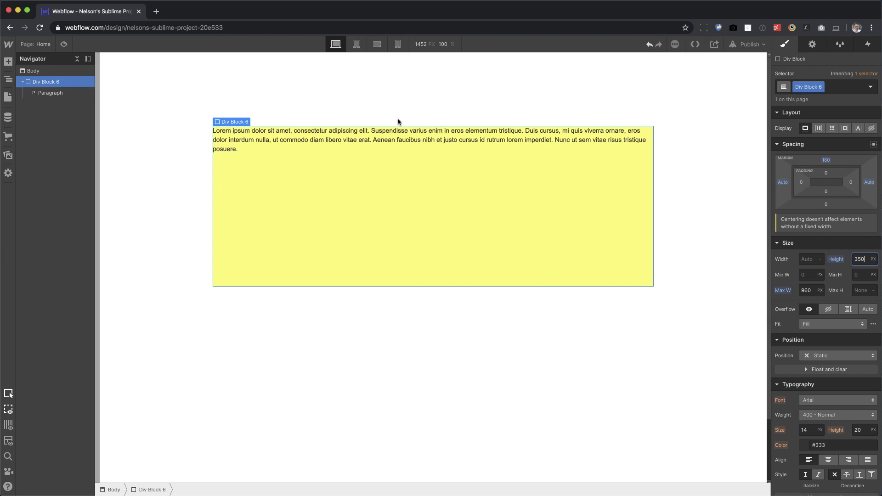
Preview the page at Tablet width and drag the canvas to test different widths.
{"action": "left_click", "coordinate": [64, 45]}
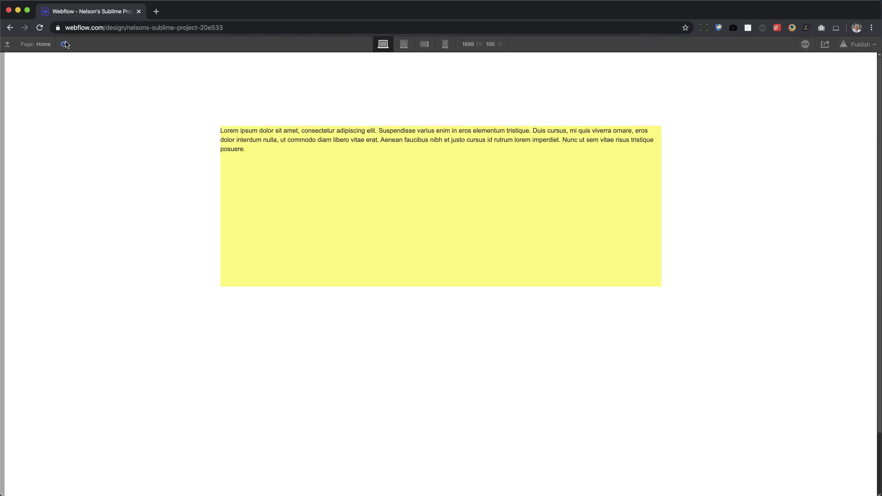
{"action": "left_click", "coordinate": [404, 44]}
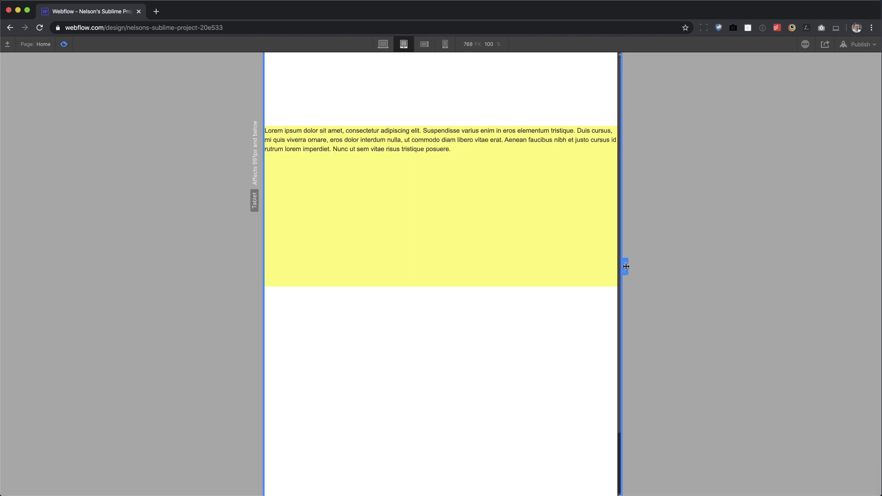
{"action": "left_click_drag", "start_coordinate": [627, 267], "coordinate": [878, 269]}
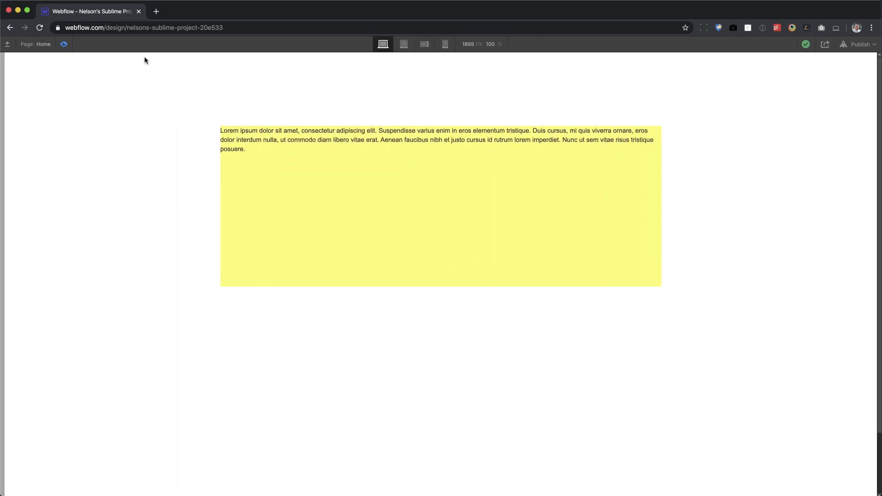
{"action": "left_click", "coordinate": [64, 45]}
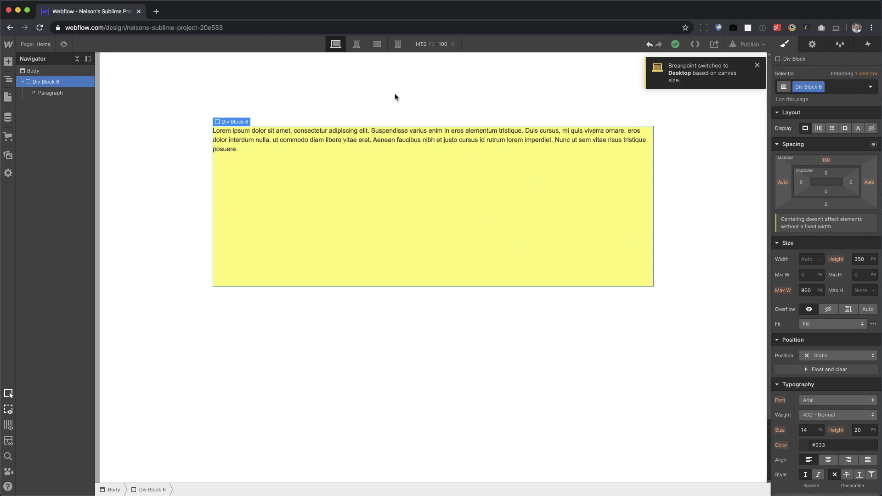
Publish the site and scroll the live page in a shortened browser window.
{"action": "left_click", "coordinate": [741, 46]}
{"action": "left_click", "coordinate": [722, 159]}
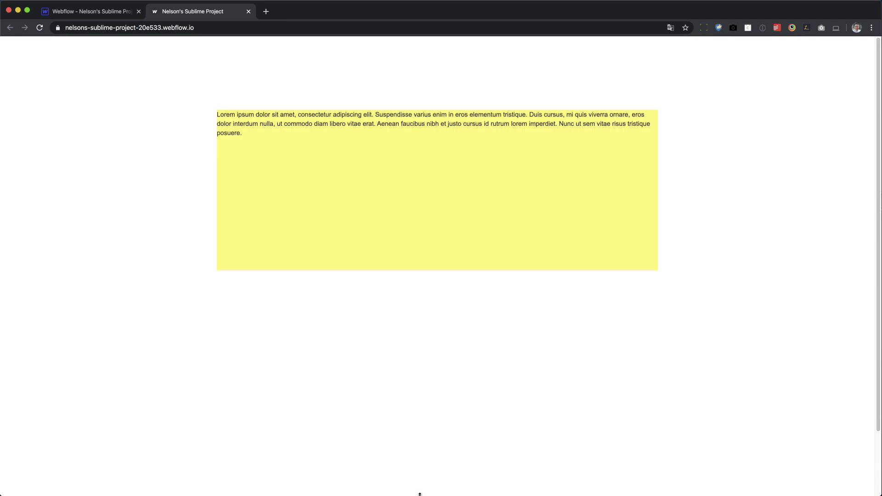
{"action": "left_click_drag", "start_coordinate": [420, 495], "coordinate": [440, 196]}
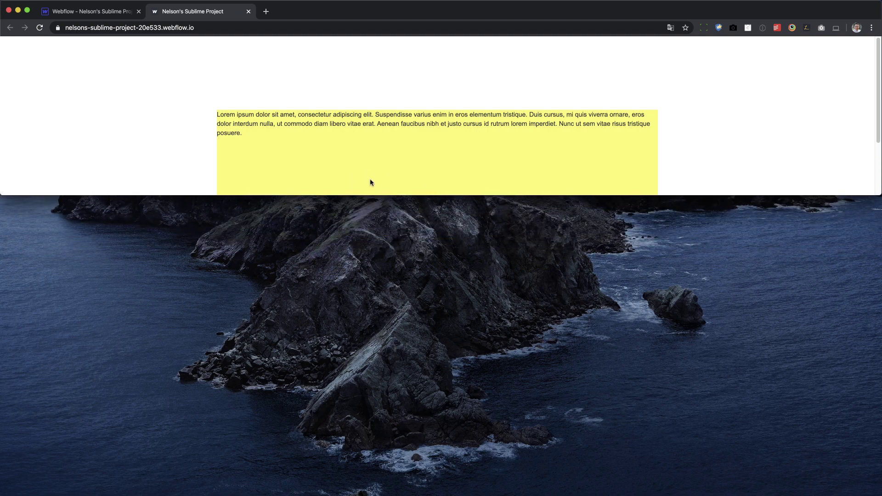
{"action": "scroll", "coordinate": [373, 183], "scroll_direction": "down", "scroll_amount": 4}
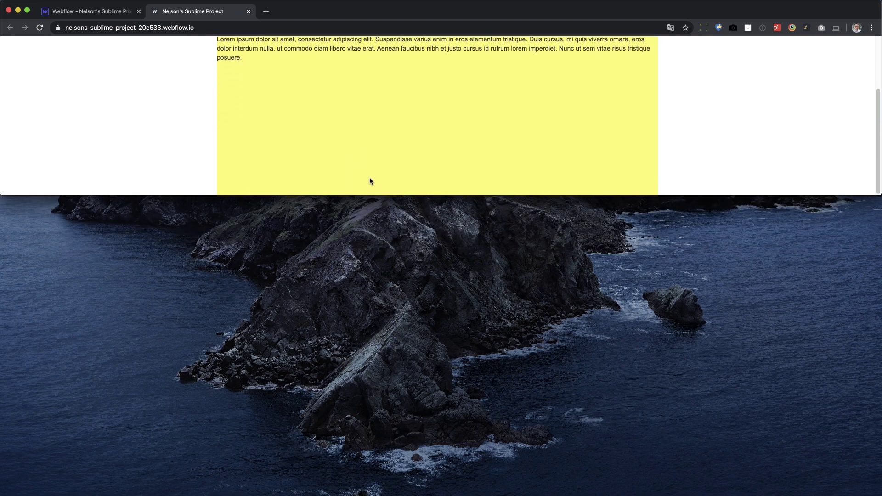
{"action": "scroll", "coordinate": [371, 181], "scroll_direction": "up", "scroll_amount": 4}
{"action": "scroll", "coordinate": [370, 179], "scroll_direction": "down", "scroll_amount": 4}
{"action": "scroll", "coordinate": [369, 179], "scroll_direction": "up", "scroll_amount": 4}
{"action": "scroll", "coordinate": [371, 181], "scroll_direction": "down", "scroll_amount": 4}
Resize the browser window taller and shorter to test the live page, then return to the Designer.
{"action": "left_click_drag", "start_coordinate": [368, 196], "coordinate": [437, 449]}
{"action": "scroll", "coordinate": [453, 261], "scroll_direction": "up", "scroll_amount": 4}
{"action": "scroll", "coordinate": [454, 260], "scroll_direction": "down", "scroll_amount": 4}
{"action": "scroll", "coordinate": [453, 260], "scroll_direction": "up", "scroll_amount": 4}
{"action": "scroll", "coordinate": [453, 260], "scroll_direction": "down", "scroll_amount": 4}
{"action": "scroll", "coordinate": [453, 260], "scroll_direction": "up", "scroll_amount": 4}
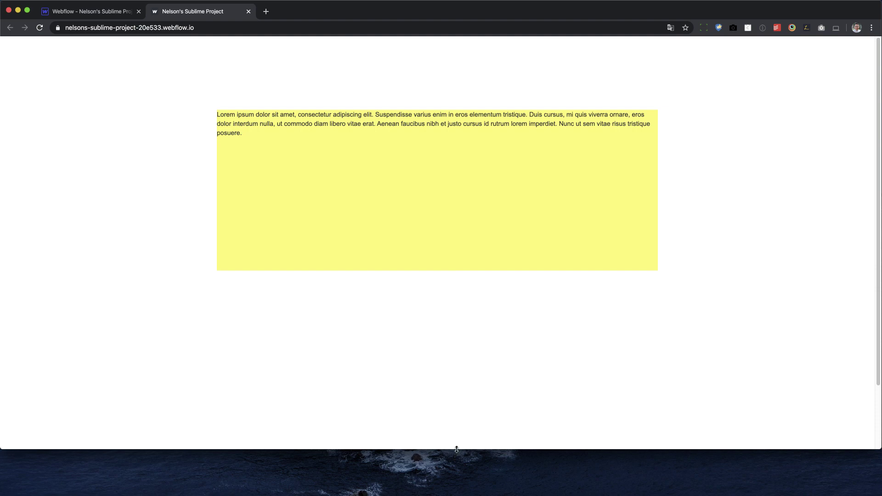
{"action": "left_click_drag", "start_coordinate": [456, 449], "coordinate": [477, 494]}
{"action": "left_click", "coordinate": [103, 13]}
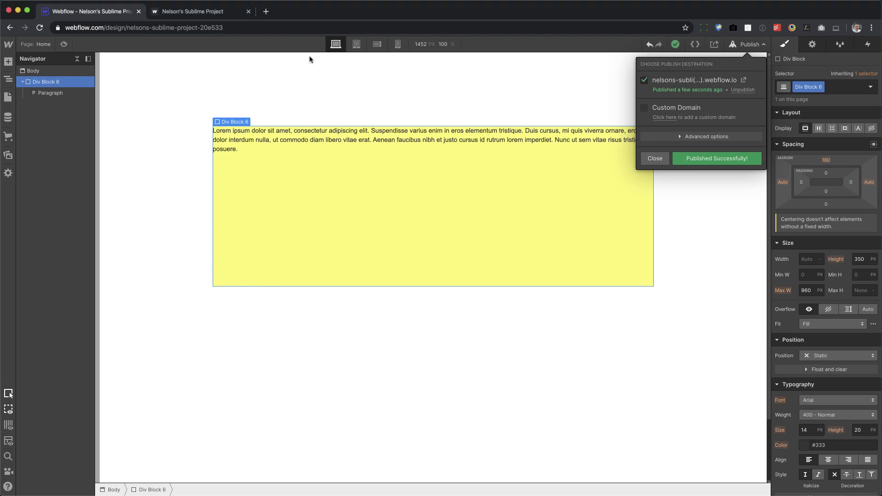
Change Div Block 6's height from 350 px to 80%, then check the Body's auto height.
{"action": "left_click", "coordinate": [327, 134]}
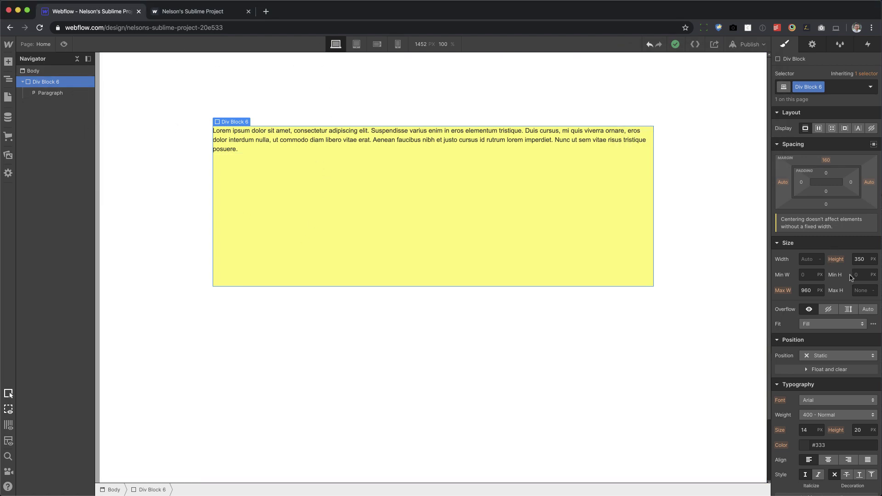
{"action": "left_click", "coordinate": [840, 247]}
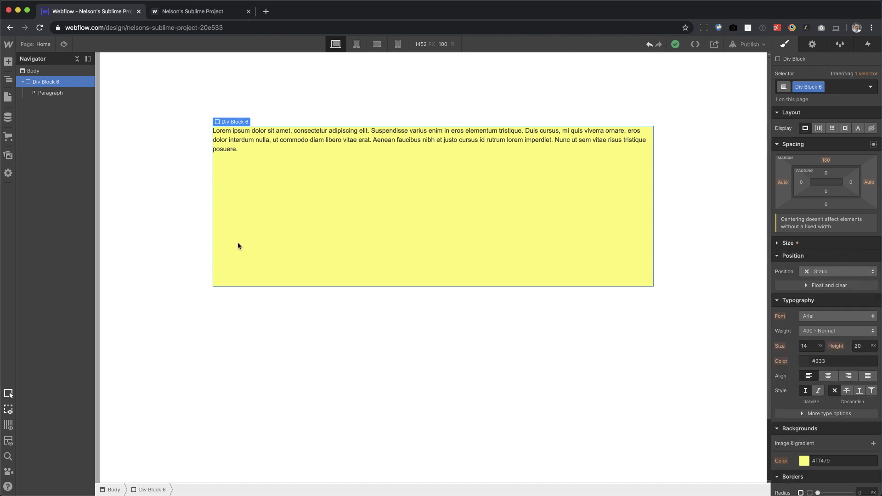
{"action": "left_click", "coordinate": [56, 93]}
{"action": "left_click", "coordinate": [62, 84]}
{"action": "left_click", "coordinate": [788, 243]}
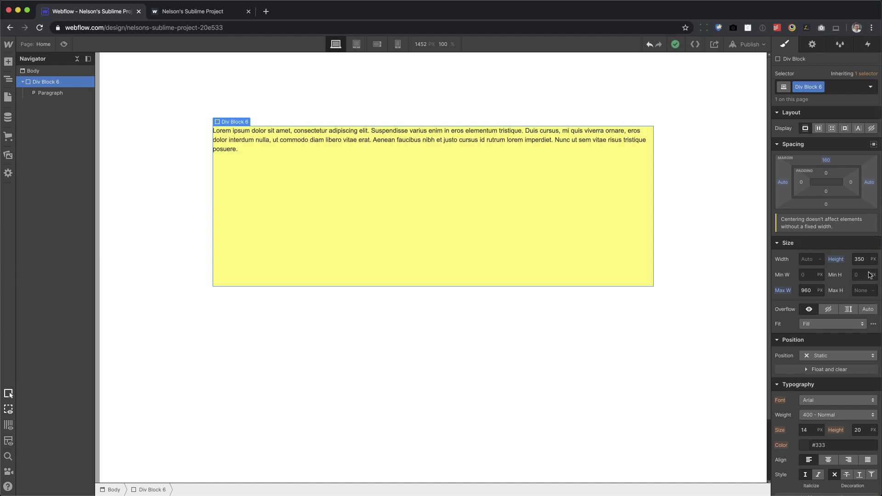
{"action": "left_click", "coordinate": [860, 261]}
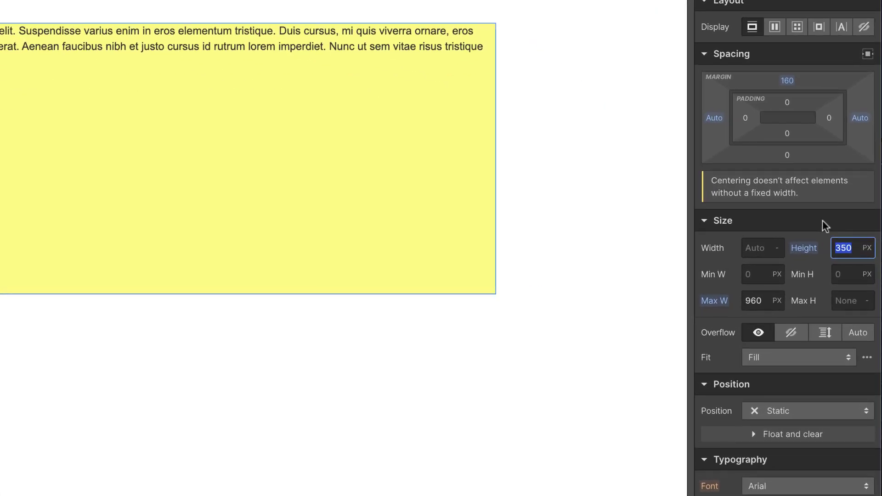
{"action": "type", "text": "80%"}
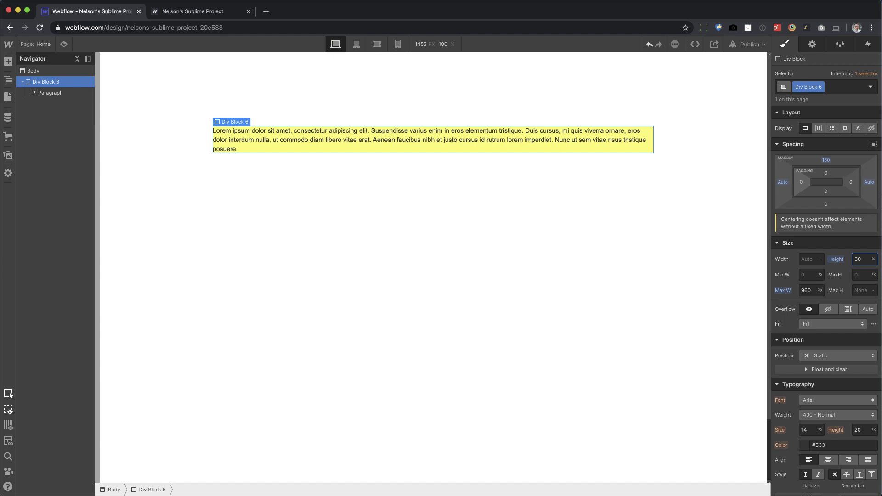
{"action": "key", "text": "shift+Down"}
{"action": "key", "text": "shift+Down"}
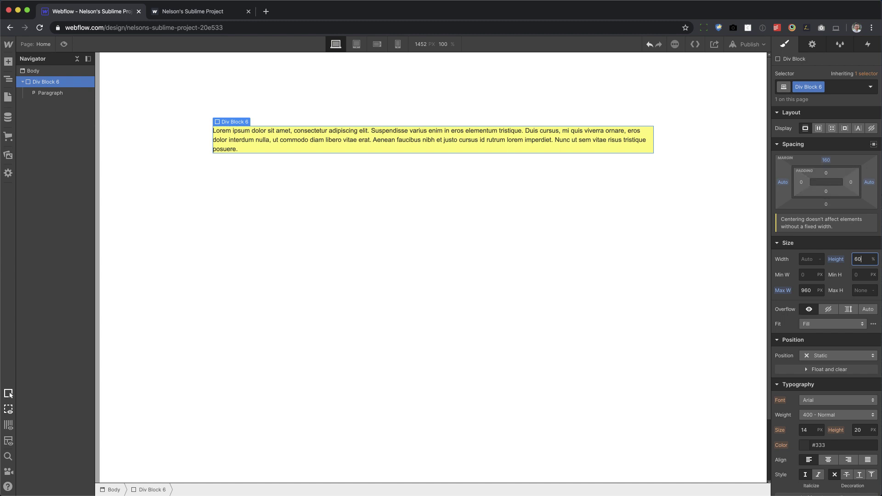
{"action": "key", "text": "shift+Up"}
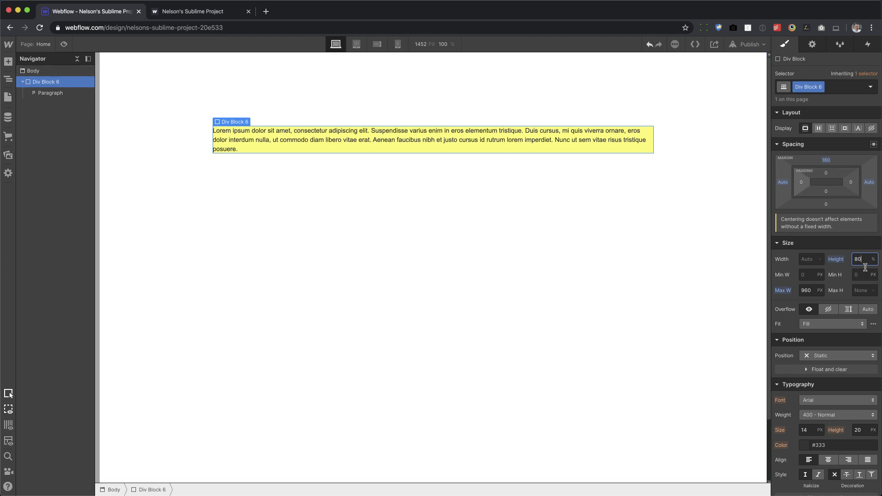
{"action": "left_click", "coordinate": [40, 76]}
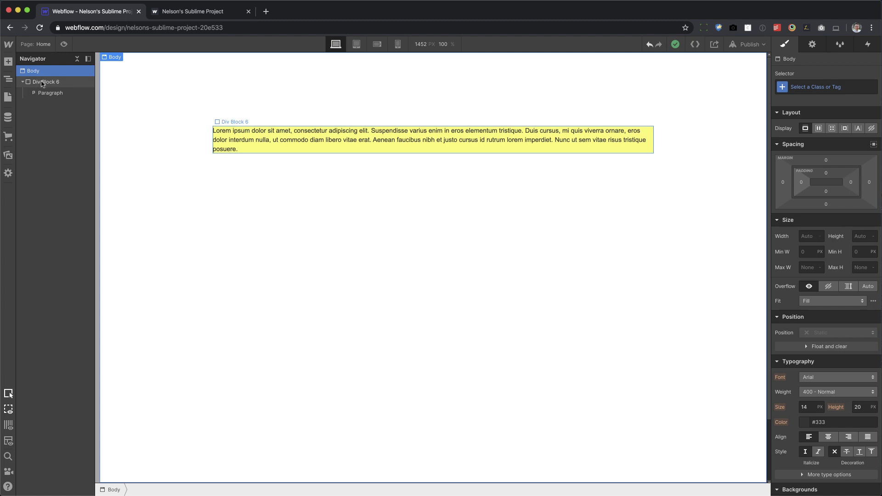
{"action": "left_click", "coordinate": [43, 82]}
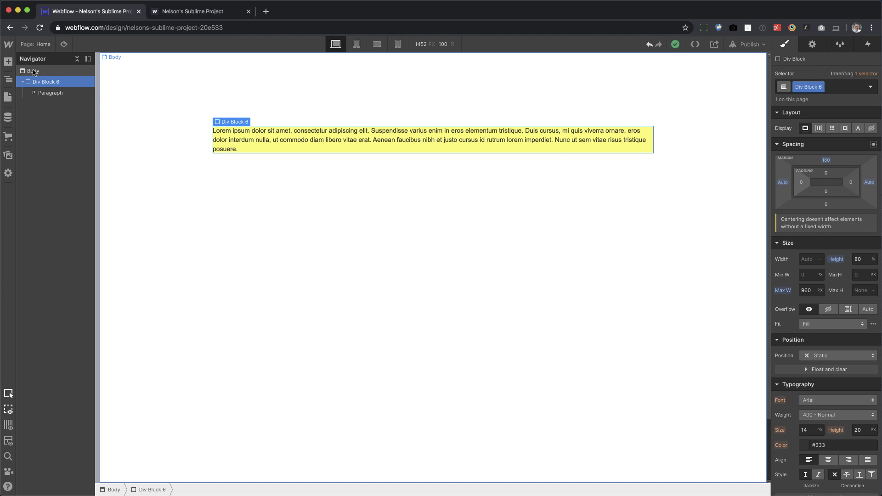
Add Div Block 7 with a 260 top margin, 960 max width and auto side margins, and nest Div Block 6 inside it.
{"action": "key", "text": "a"}
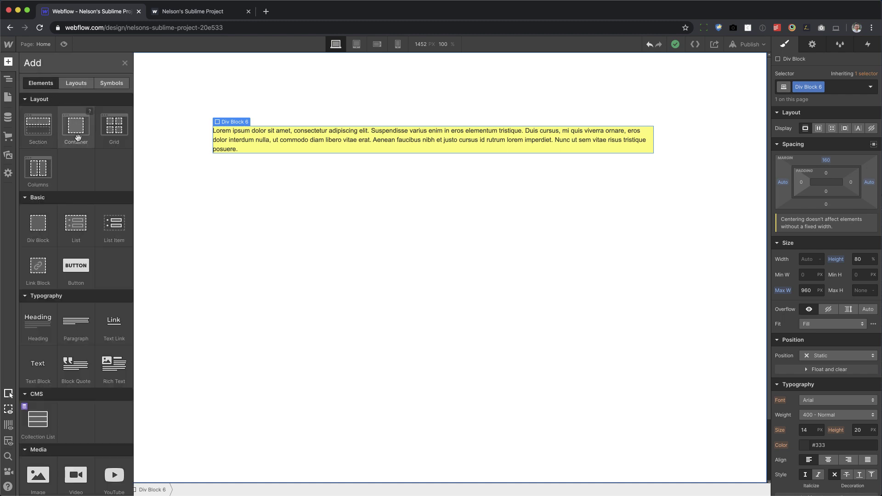
{"action": "left_click_drag", "start_coordinate": [37, 221], "coordinate": [62, 82]}
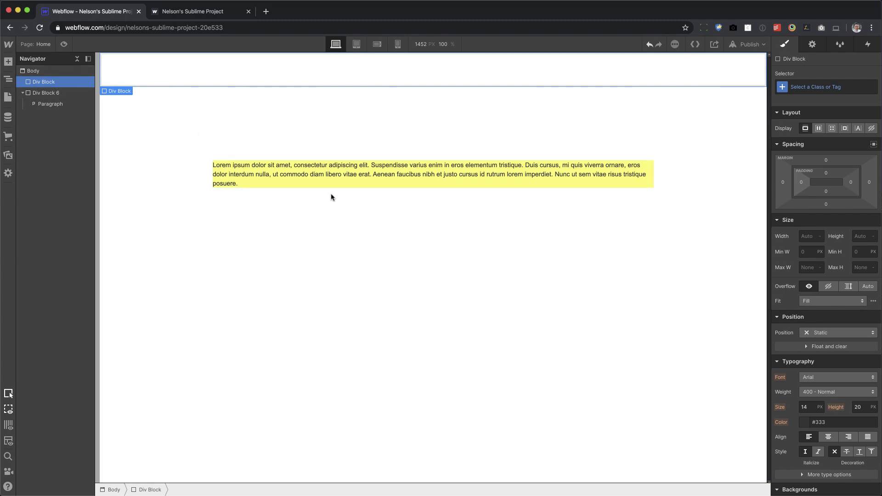
{"action": "left_click_drag", "start_coordinate": [826, 160], "coordinate": [829, 40]}
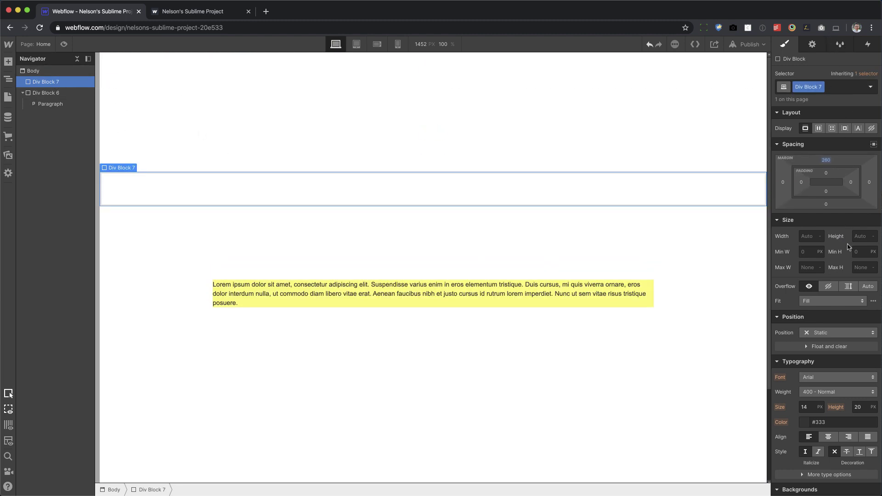
{"action": "left_click", "coordinate": [806, 268]}
{"action": "type", "text": "960"}
{"action": "key", "text": "Return"}
{"action": "left_click", "coordinate": [803, 152]}
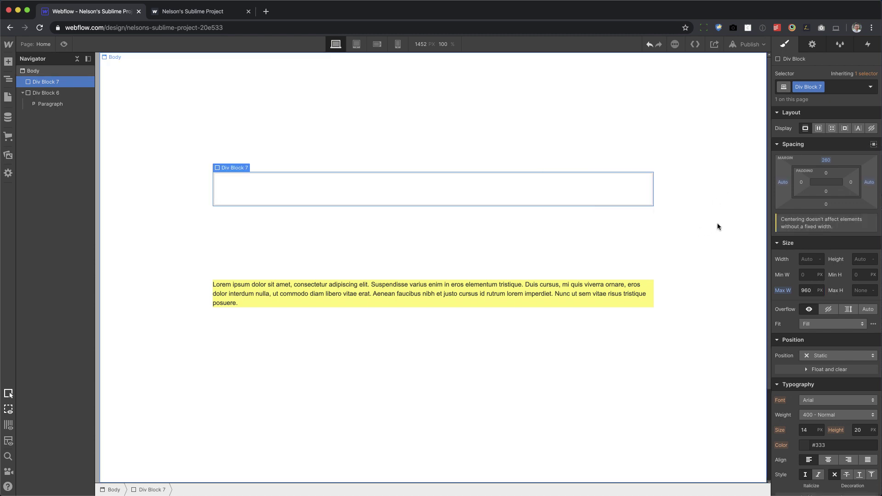
{"action": "left_click_drag", "start_coordinate": [41, 96], "coordinate": [58, 87]}
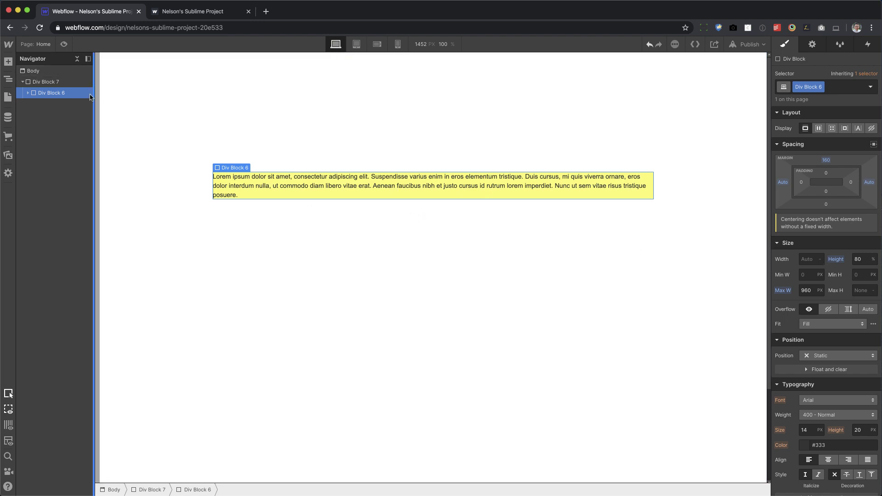
{"action": "left_click", "coordinate": [59, 84]}
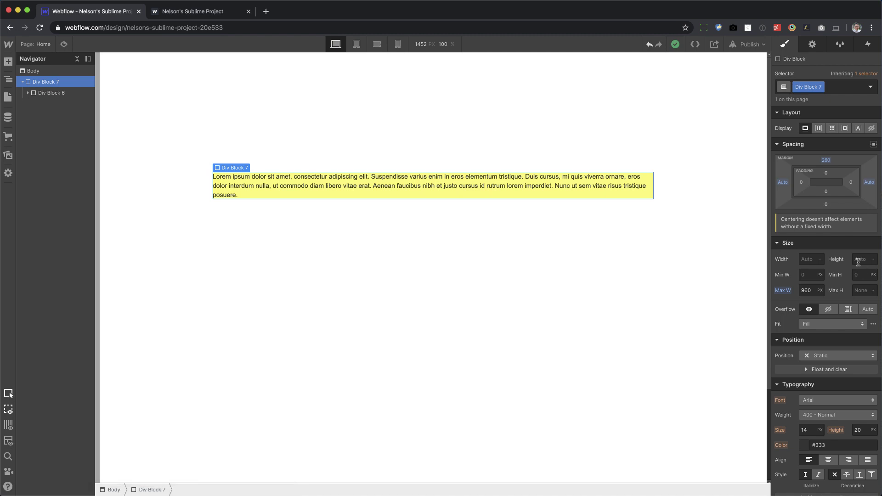
Set Div Block 7's height to 800 px and compare it with the nested Div Block 6.
{"action": "left_click", "coordinate": [858, 260]}
{"action": "key", "text": "Return"}
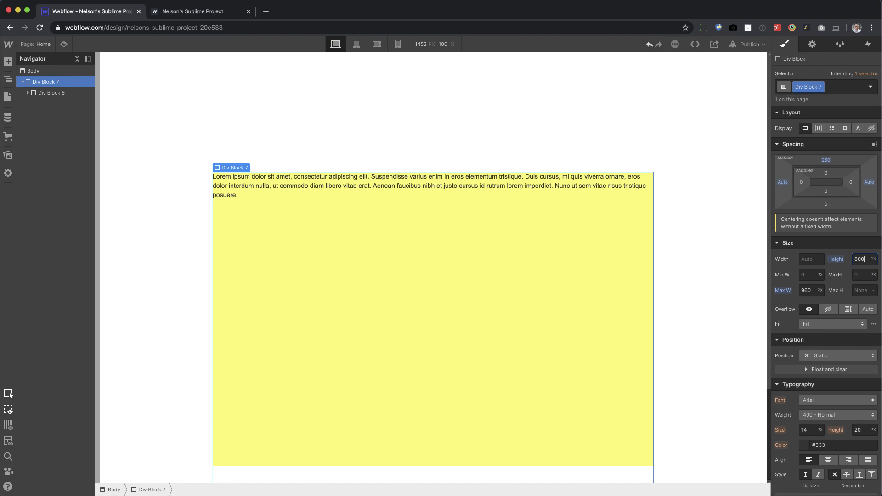
{"action": "scroll", "coordinate": [726, 252], "scroll_direction": "down", "scroll_amount": 5}
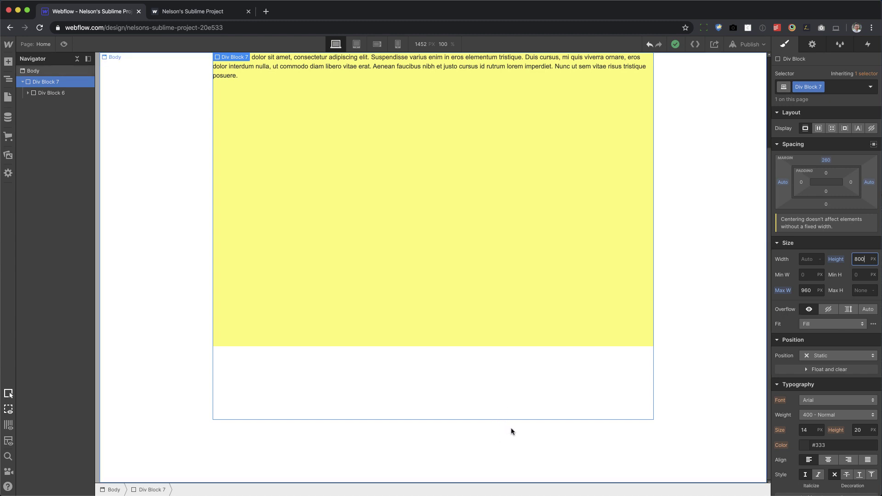
{"action": "scroll", "coordinate": [561, 415], "scroll_direction": "up", "scroll_amount": 1}
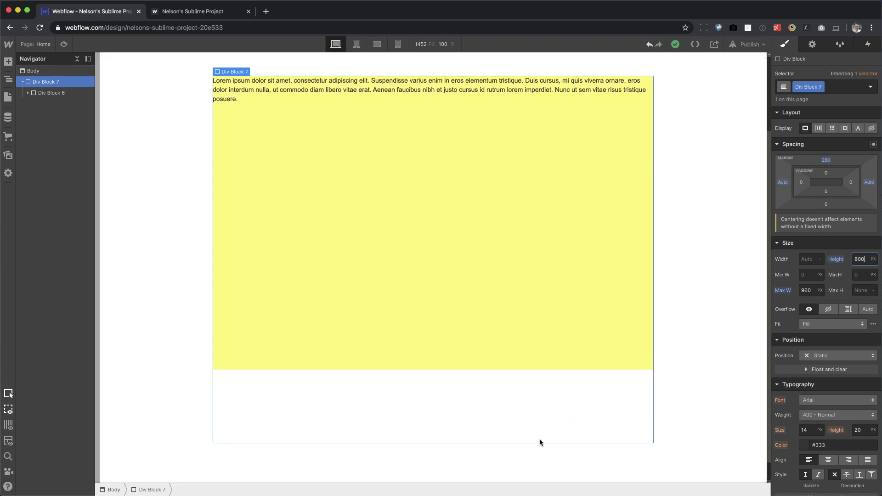
{"action": "left_click", "coordinate": [57, 94]}
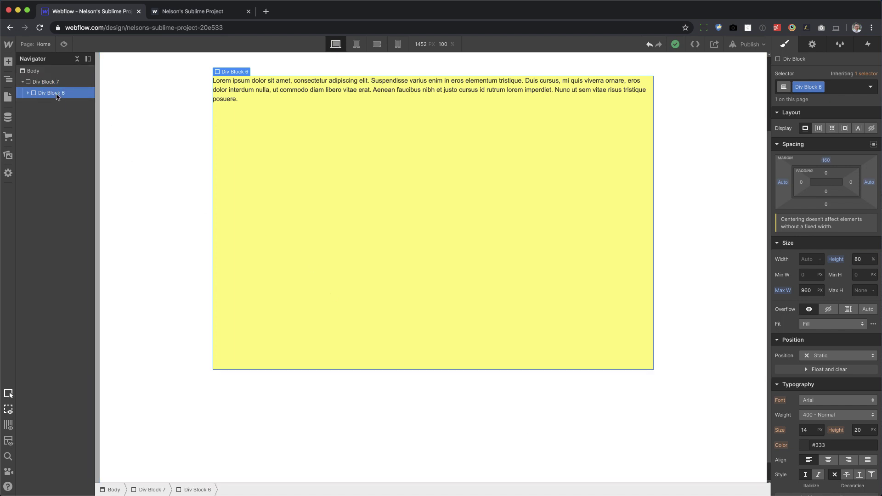
{"action": "left_click", "coordinate": [57, 83]}
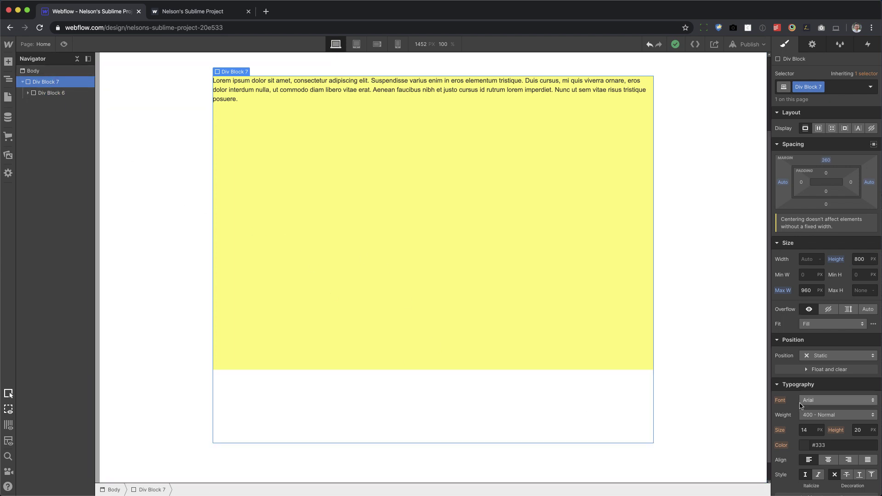
{"action": "scroll", "coordinate": [808, 408], "scroll_direction": "down", "scroll_amount": 6}
Give Div Block 7 a light grey background and compare it with the yellow Div Block 6.
{"action": "left_click", "coordinate": [804, 272]}
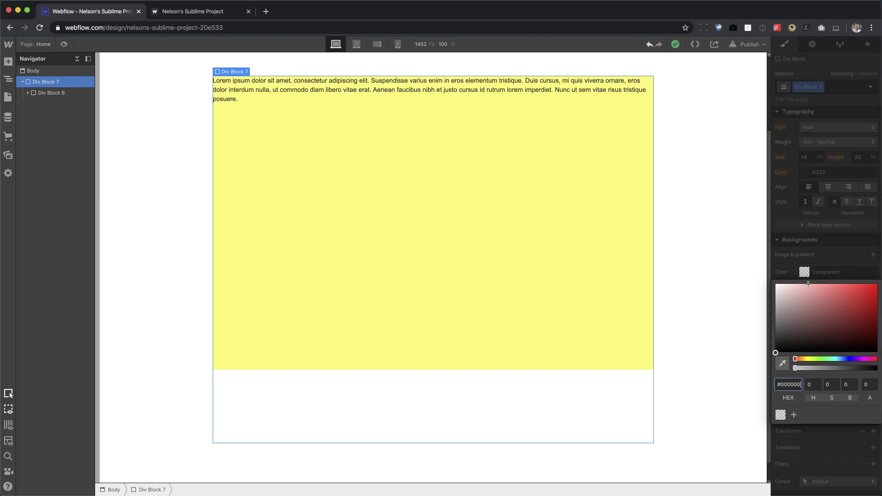
{"action": "left_click", "coordinate": [781, 306]}
{"action": "left_click_drag", "start_coordinate": [773, 306], "coordinate": [778, 290]}
{"action": "left_click", "coordinate": [819, 275]}
{"action": "scroll", "coordinate": [819, 274], "scroll_direction": "up", "scroll_amount": 6}
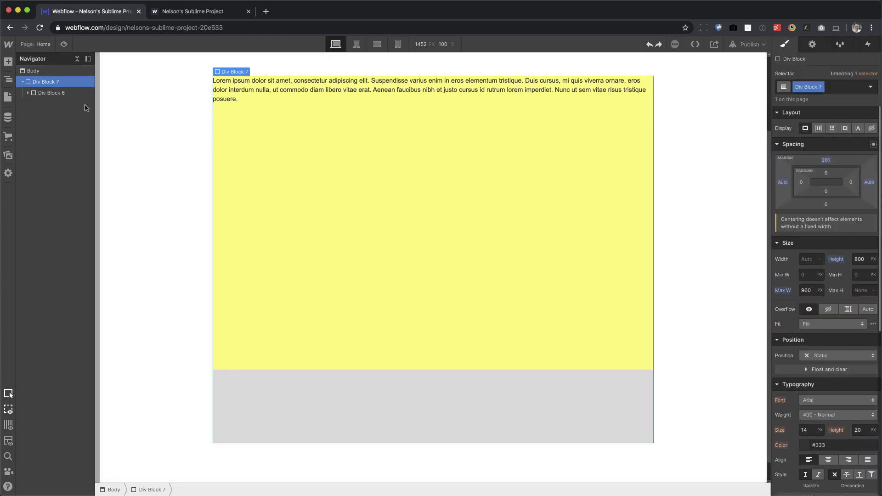
{"action": "left_click", "coordinate": [63, 95]}
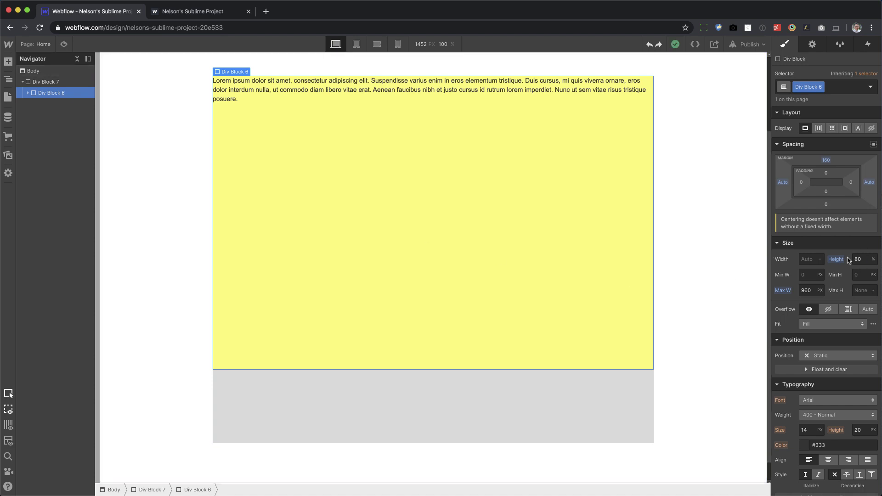
{"action": "left_click", "coordinate": [46, 81]}
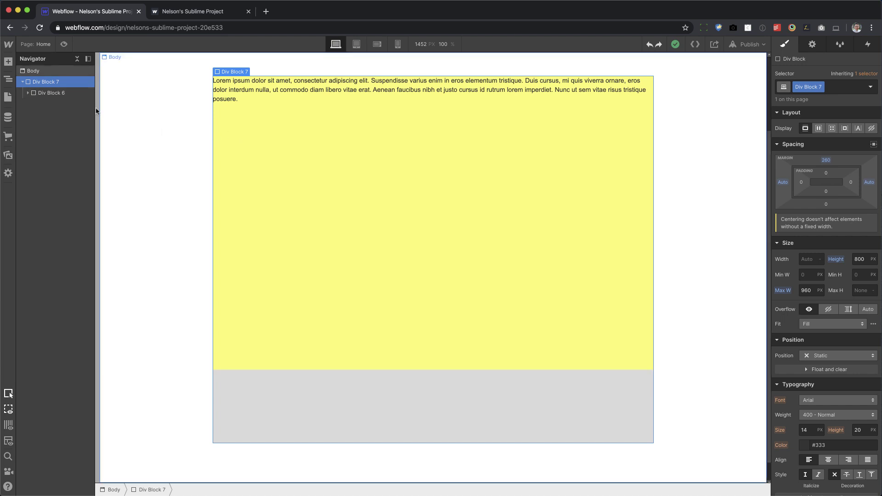
Step Div Block 6's height through 50%, 100%, 0%, 5% and 40%, ending at 70%.
{"action": "left_click", "coordinate": [65, 93]}
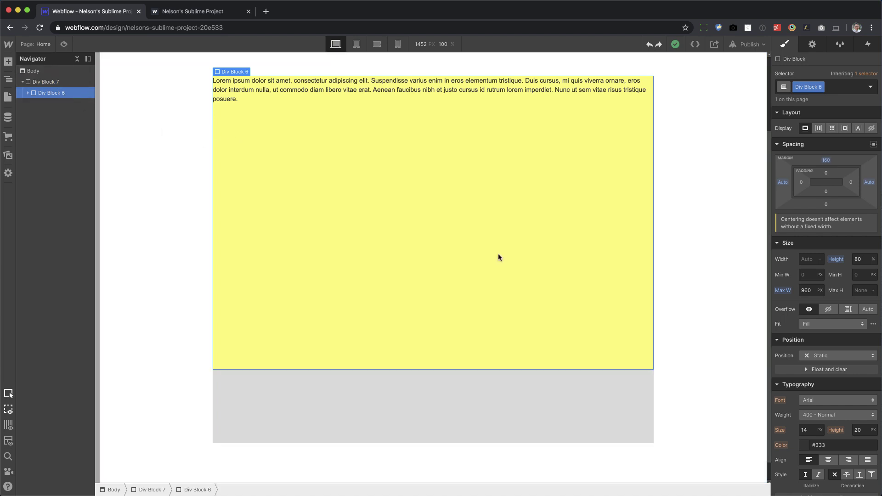
{"action": "left_click", "coordinate": [867, 257]}
{"action": "type", "text": "50"}
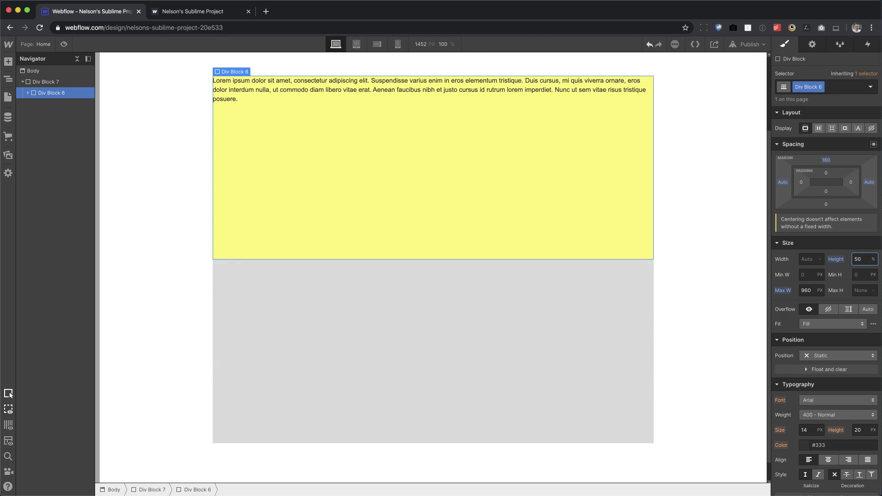
{"action": "key", "text": "shift+Up"}
{"action": "key", "text": "shift+Up"}
{"action": "key", "text": "shift+Up"}
{"action": "key", "text": "shift+Up"}
{"action": "key", "text": "shift+Up"}
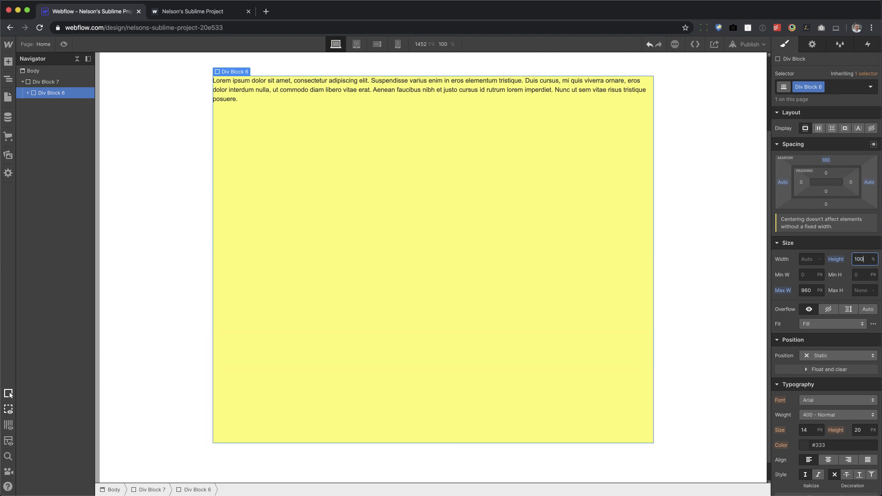
{"action": "key", "text": "shift+Down"}
{"action": "key", "text": "shift+Down"}
{"action": "key", "text": "shift+Down"}
{"action": "key", "text": "shift+Down"}
{"action": "key", "text": "shift+Down"}
{"action": "key", "text": "shift+Down"}
{"action": "key", "text": "shift+Down"}
{"action": "key", "text": "shift+Down"}
{"action": "key", "text": "shift+Down"}
{"action": "key", "text": "shift+Down"}
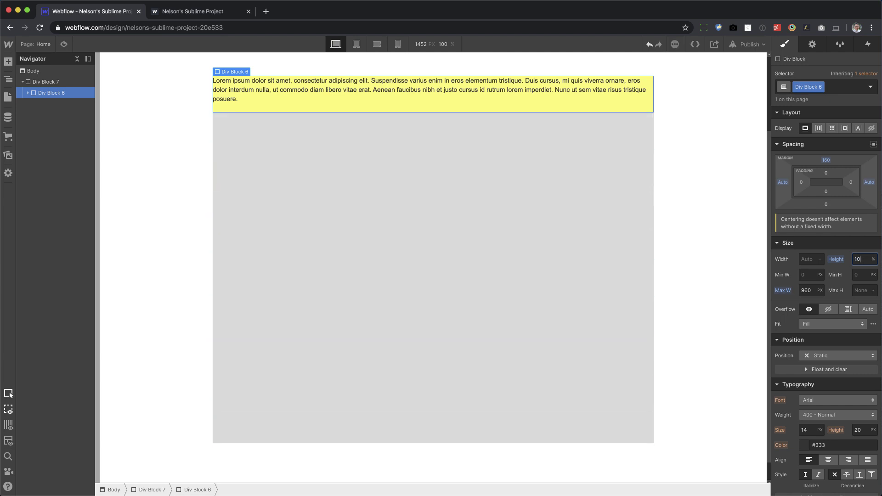
{"action": "key", "text": "shift+Up"}
{"action": "key", "text": "Down"}
{"action": "key", "text": "Down"}
{"action": "key", "text": "Down"}
{"action": "key", "text": "Down"}
{"action": "key", "text": "Down"}
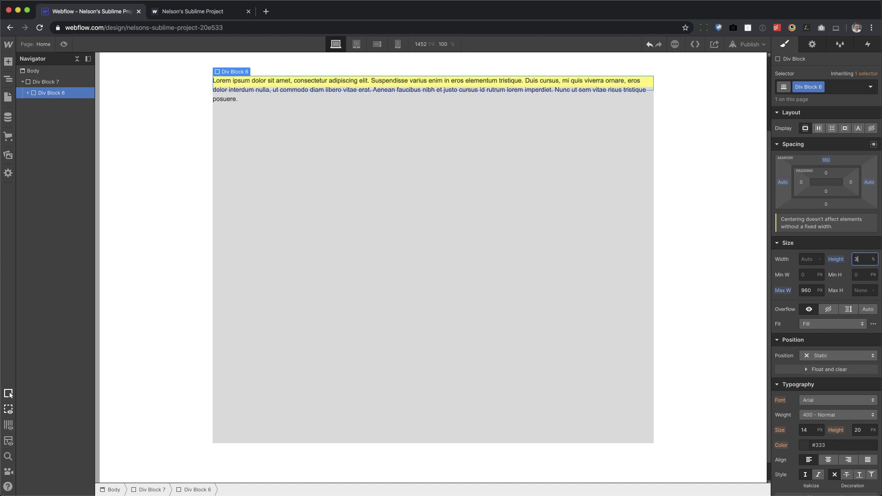
{"action": "key", "text": "Up"}
{"action": "key", "text": "Up"}
{"action": "key", "text": "Up"}
{"action": "key", "text": "Up"}
{"action": "key", "text": "Up"}
{"action": "key", "text": "shift+Up"}
{"action": "key", "text": "shift+Up"}
{"action": "key", "text": "shift+Up"}
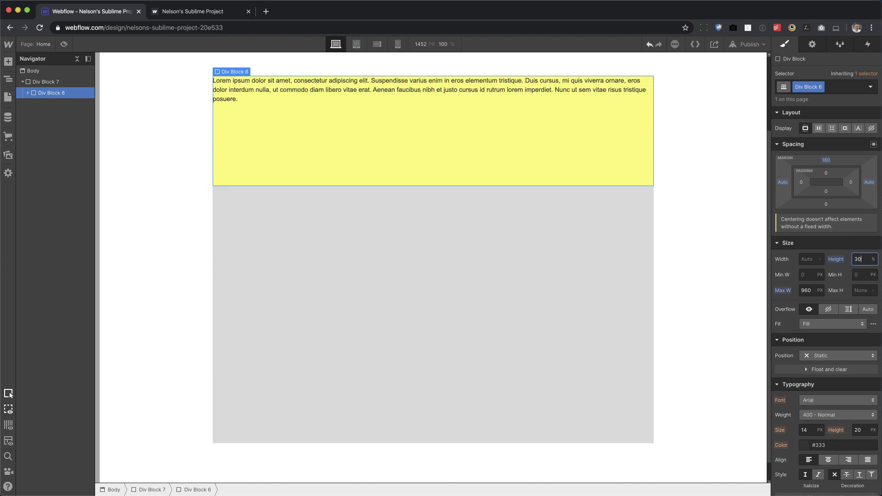
{"action": "key", "text": "shift+Up"}
{"action": "key", "text": "shift+Up"}
{"action": "key", "text": "shift+Up"}
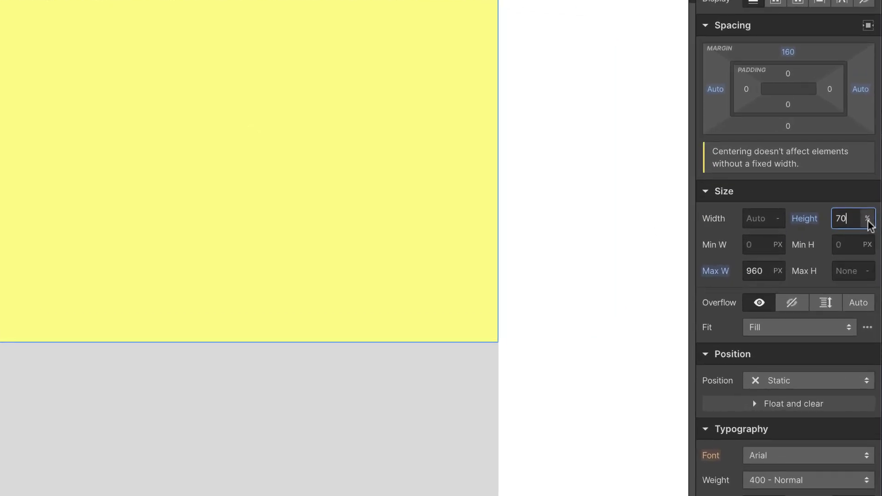
Switch the yellow block's Height unit from % to VH, after briefly trying VW, so it reads 70 VH.
{"action": "left_click", "coordinate": [868, 220]}
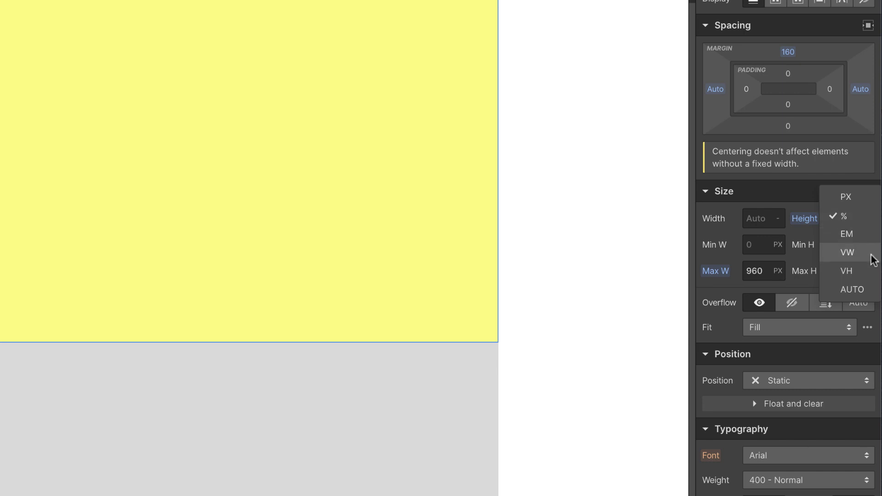
{"action": "left_click", "coordinate": [873, 260]}
{"action": "left_click", "coordinate": [870, 224]}
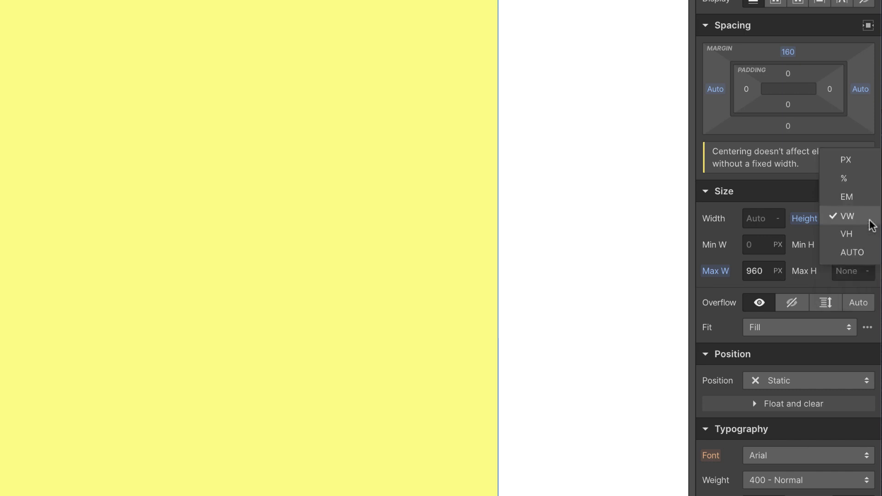
{"action": "left_click", "coordinate": [856, 235]}
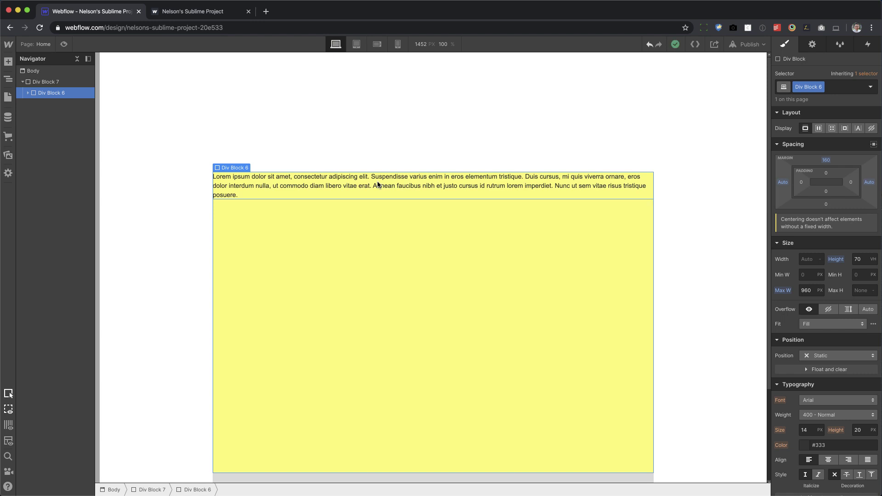
Publish the site, then reset Div Block 7's top margin to 0.
{"action": "left_click", "coordinate": [750, 44]}
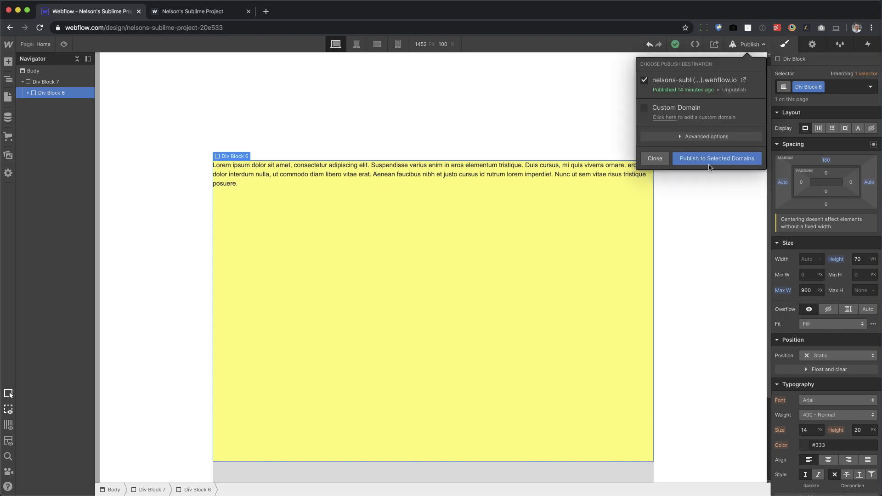
{"action": "left_click", "coordinate": [715, 159]}
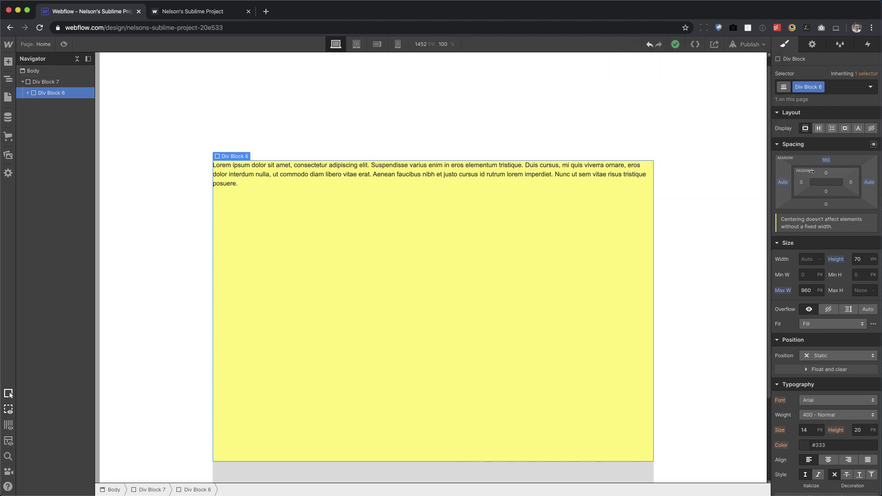
{"action": "left_click", "coordinate": [59, 84]}
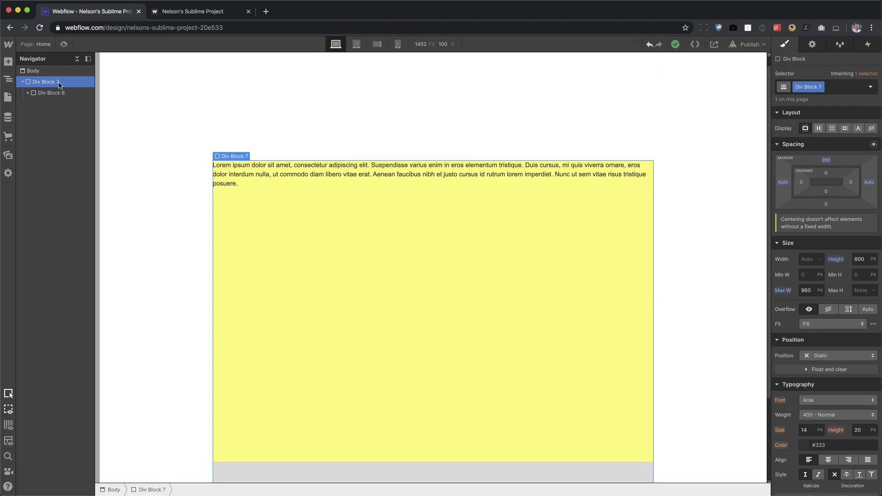
{"action": "left_click", "coordinate": [826, 161], "text": "alt"}
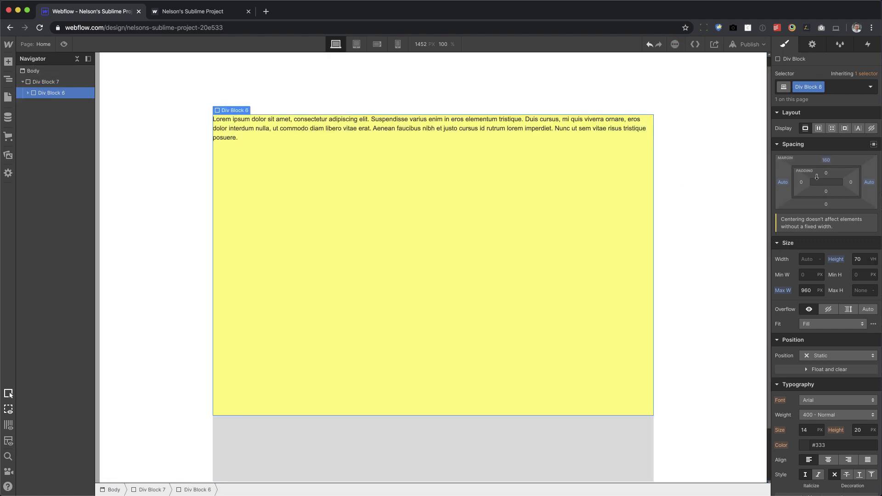
Reset Div Block 6's top margin to 0 and republish the site.
{"action": "left_click", "coordinate": [51, 92]}
{"action": "left_click", "coordinate": [826, 161], "text": "alt"}
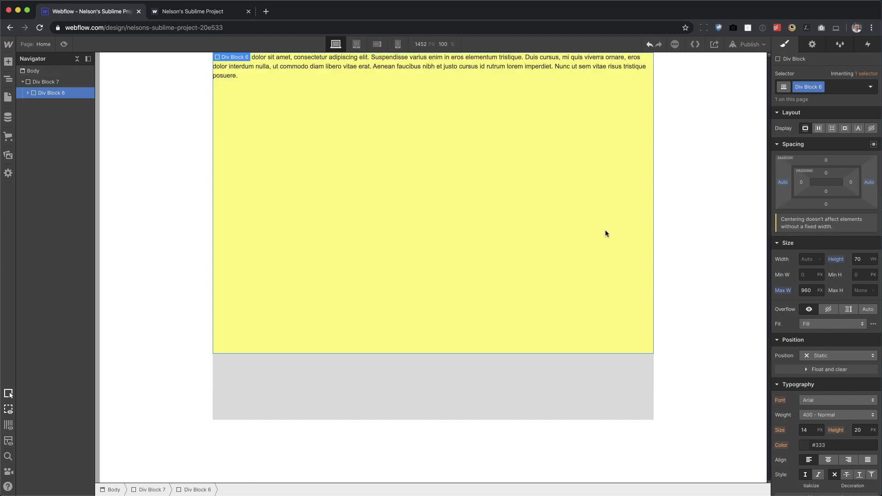
{"action": "left_click", "coordinate": [749, 44]}
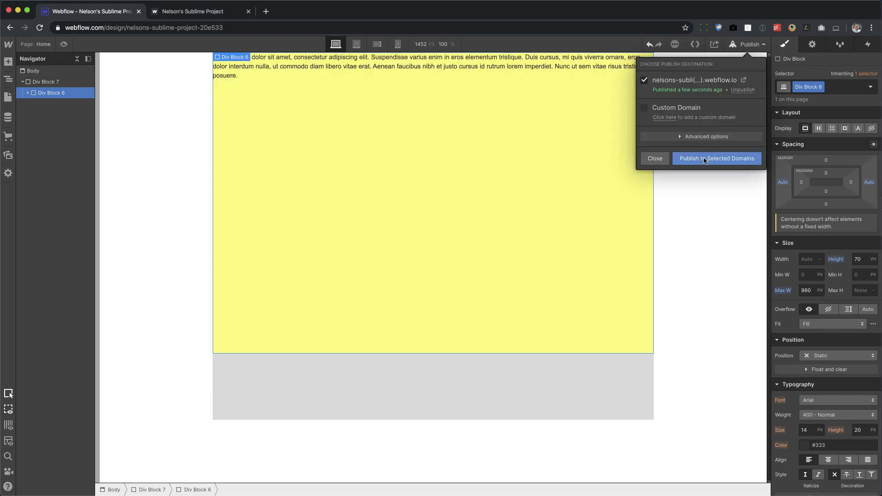
{"action": "left_click", "coordinate": [705, 159]}
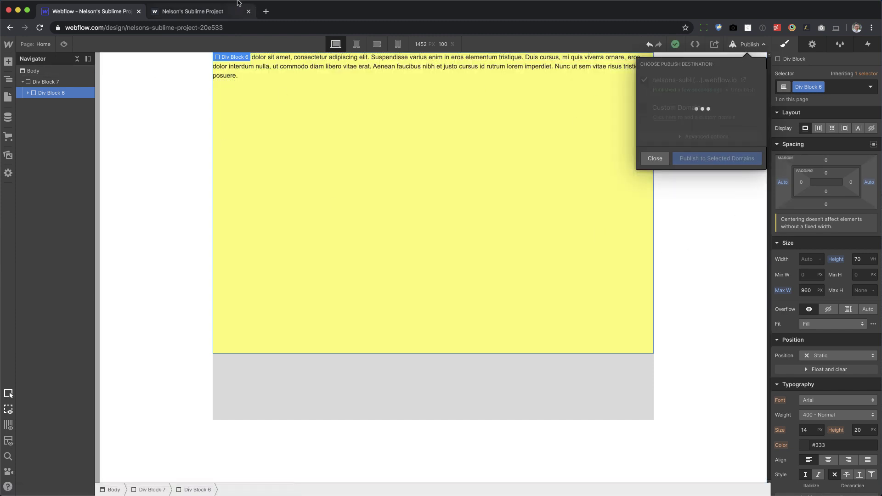
Reload the live site and resize the window height to watch the 70 VH yellow box resize.
{"action": "left_click", "coordinate": [172, 14]}
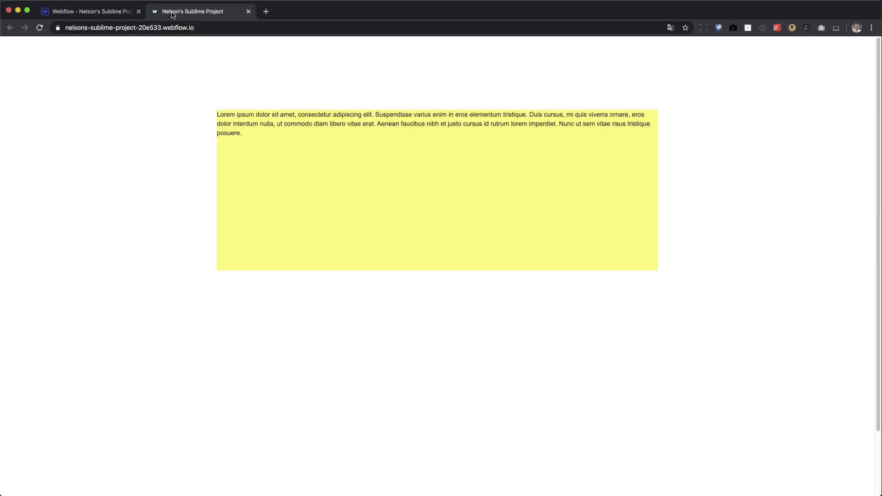
{"action": "left_click", "coordinate": [40, 28]}
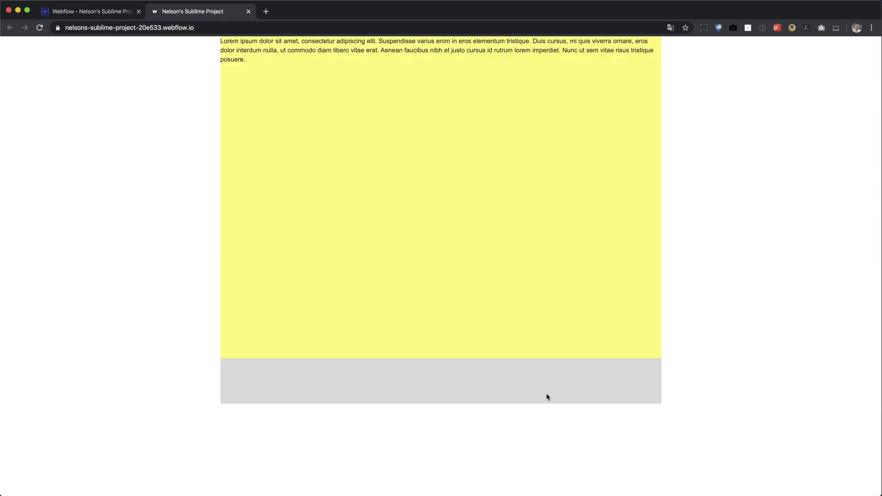
{"action": "left_click_drag", "start_coordinate": [532, 495], "coordinate": [544, 434]}
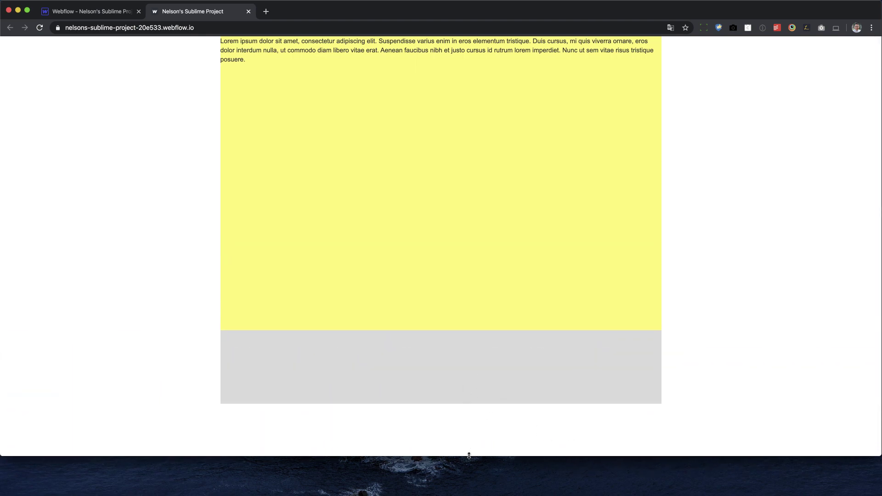
{"action": "left_click_drag", "start_coordinate": [469, 456], "coordinate": [586, 243]}
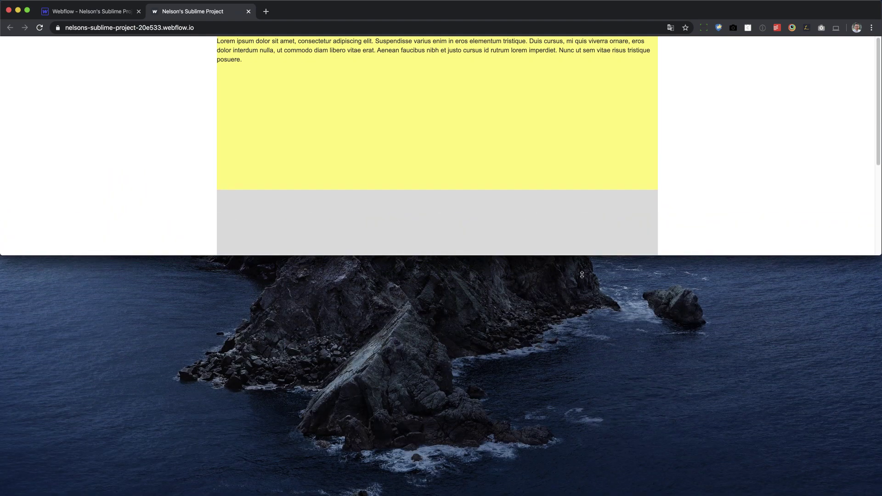
{"action": "left_click_drag", "start_coordinate": [579, 311], "coordinate": [575, 494]}
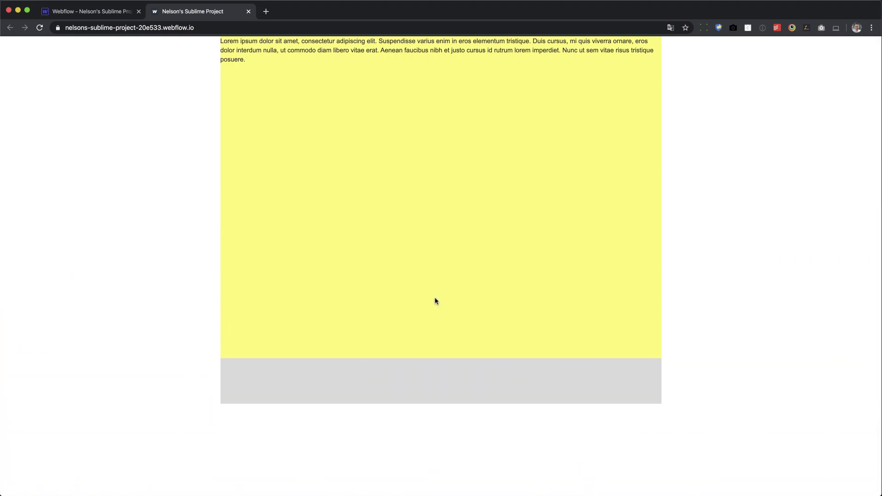
{"action": "left_click", "coordinate": [109, 12]}
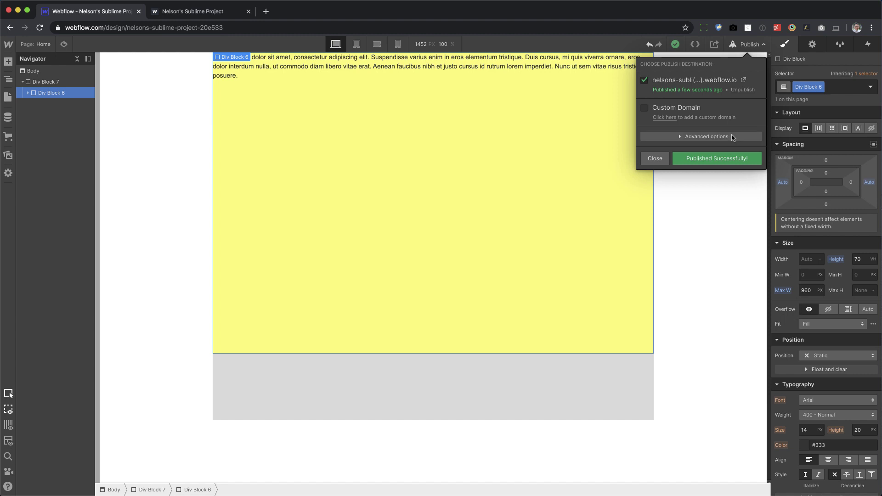
Move Div Block 6 out of Div Block 7 into the Body and delete Div Block 7.
{"action": "left_click", "coordinate": [723, 189]}
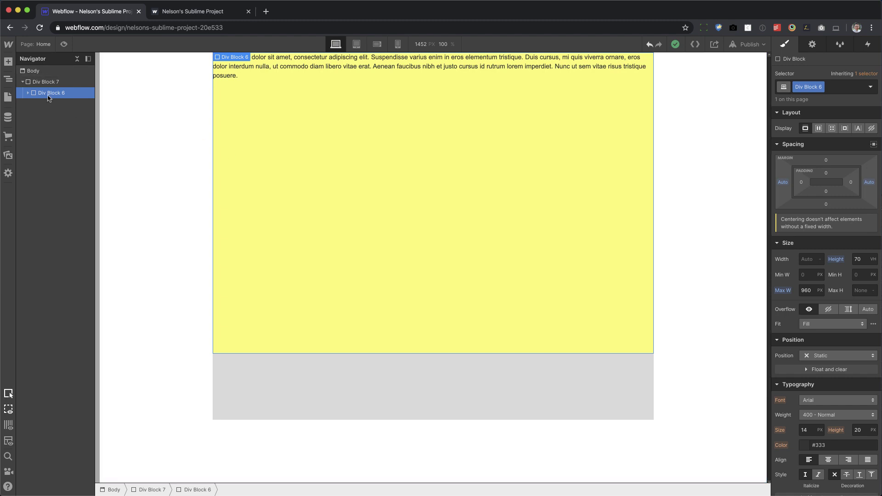
{"action": "left_click_drag", "start_coordinate": [51, 84], "coordinate": [96, 129]}
{"action": "key", "text": "Delete"}
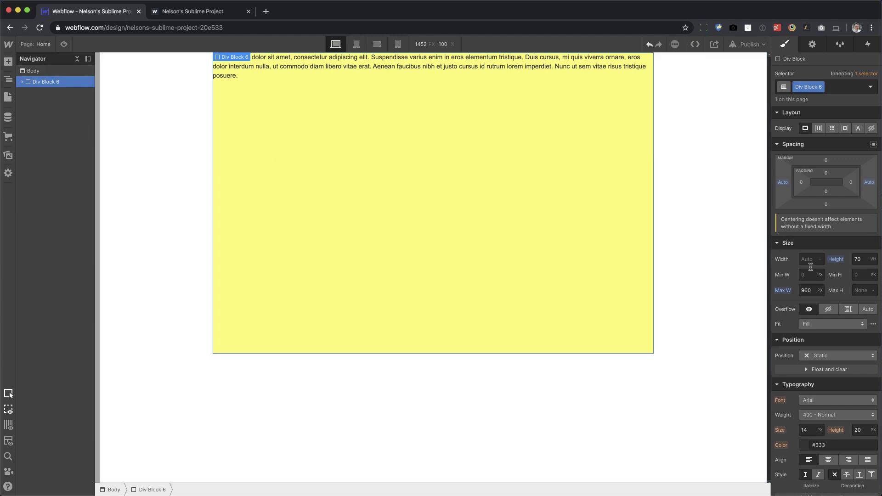
Set the yellow block's Max W to None and its Height to 100 VH.
{"action": "left_click", "coordinate": [784, 292], "text": "alt"}
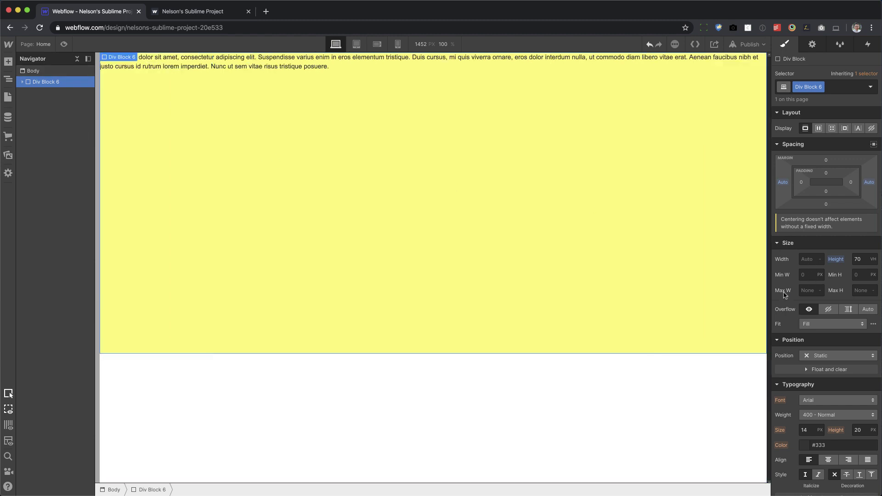
{"action": "left_click", "coordinate": [856, 260]}
{"action": "type", "text": "100"}
{"action": "key", "text": "Return"}
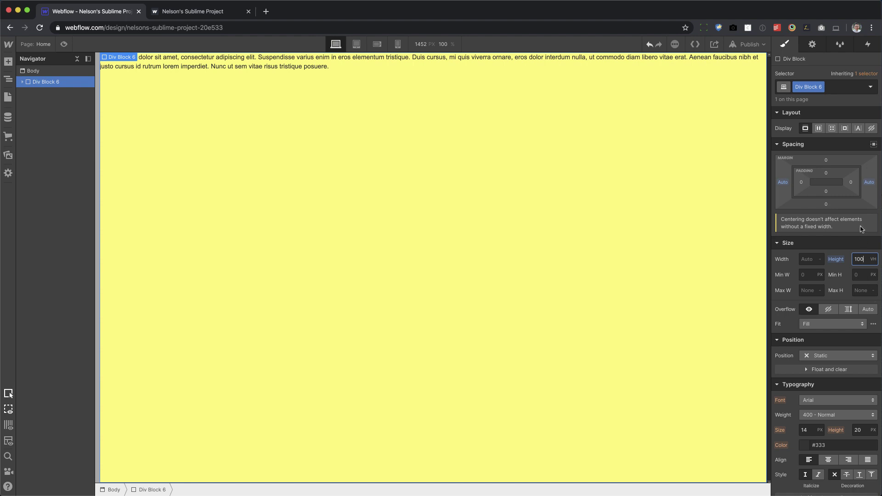
Make the yellow block a flex container centring its content vertically and horizontally.
{"action": "left_click", "coordinate": [819, 129]}
{"action": "left_click", "coordinate": [822, 161]}
{"action": "left_click", "coordinate": [822, 176]}
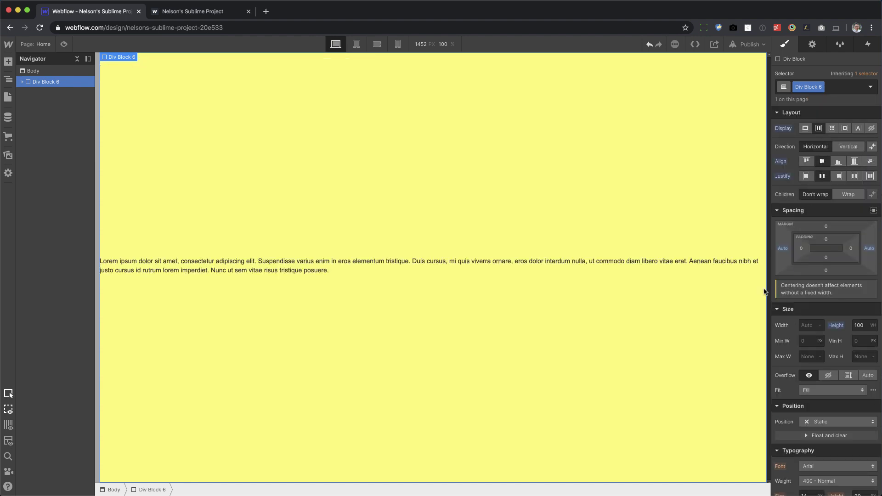
Limit the paragraph inside the yellow block to a 500 px maximum width.
{"action": "left_click", "coordinate": [334, 272]}
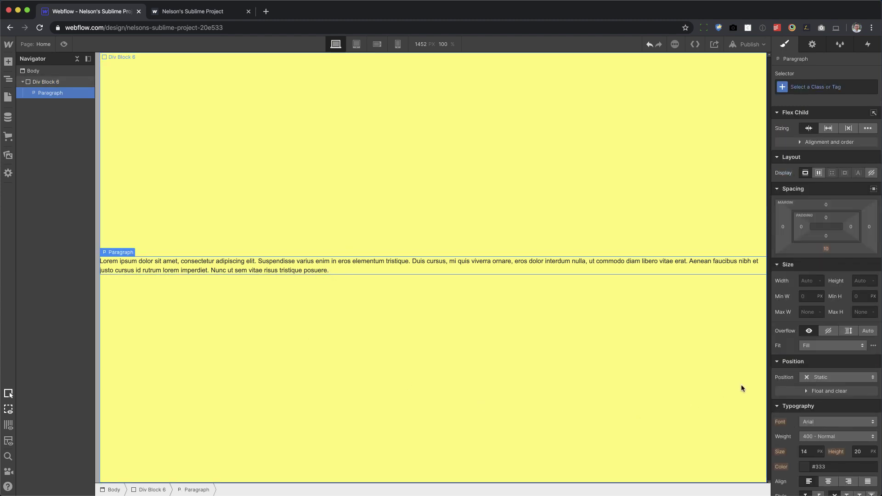
{"action": "left_click", "coordinate": [806, 280]}
{"action": "type", "text": "5"}
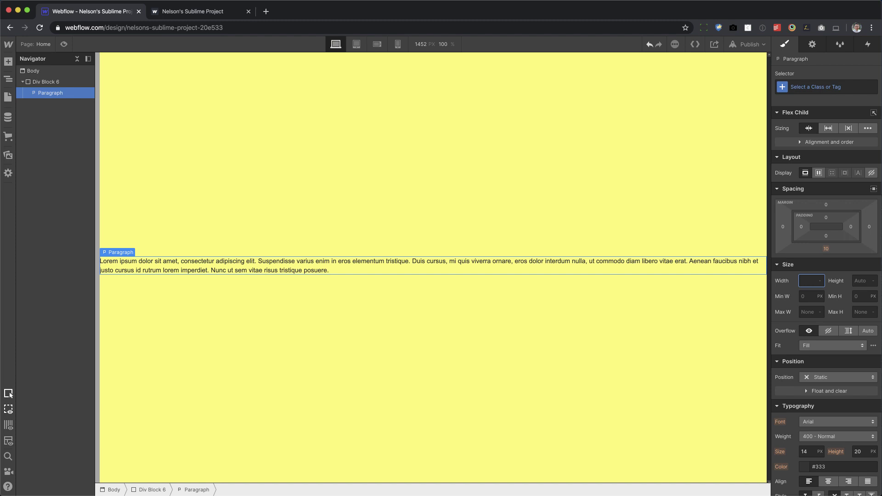
{"action": "left_click", "coordinate": [803, 312]}
{"action": "key", "text": "Return"}
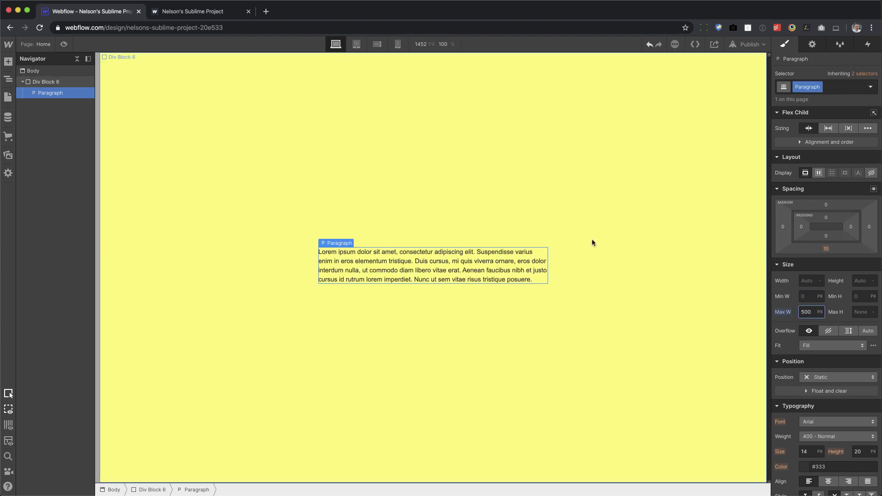
Give the paragraph 40 px font size and 50 px line height, then check publish status.
{"action": "left_click", "coordinate": [806, 452]}
{"action": "type", "text": "40"}
{"action": "key", "text": "Tab"}
{"action": "type", "text": "50"}
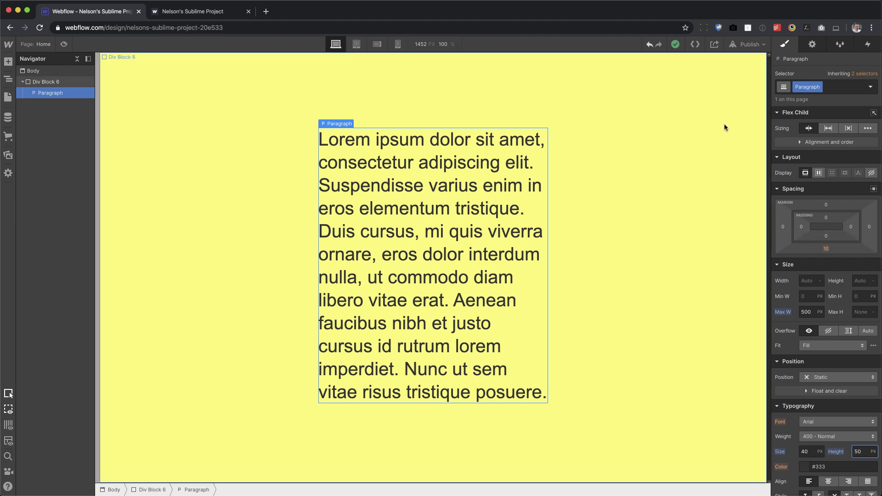
{"action": "left_click", "coordinate": [750, 44]}
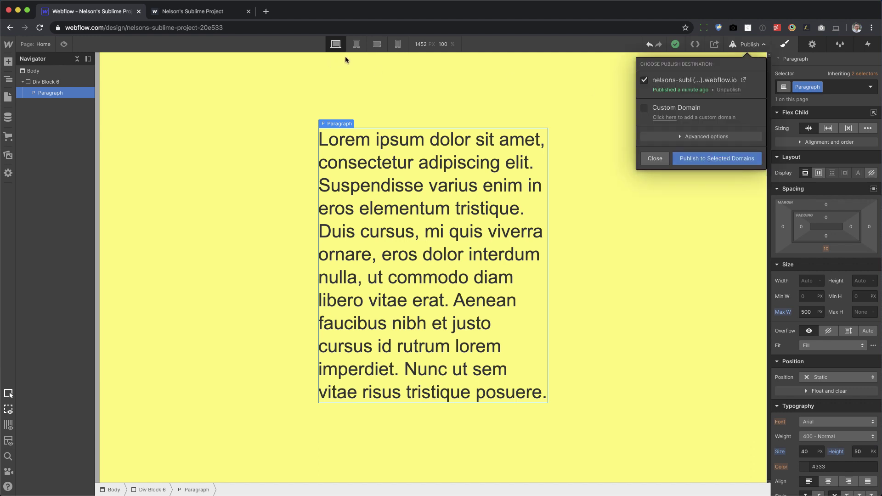
{"action": "left_click", "coordinate": [177, 94]}
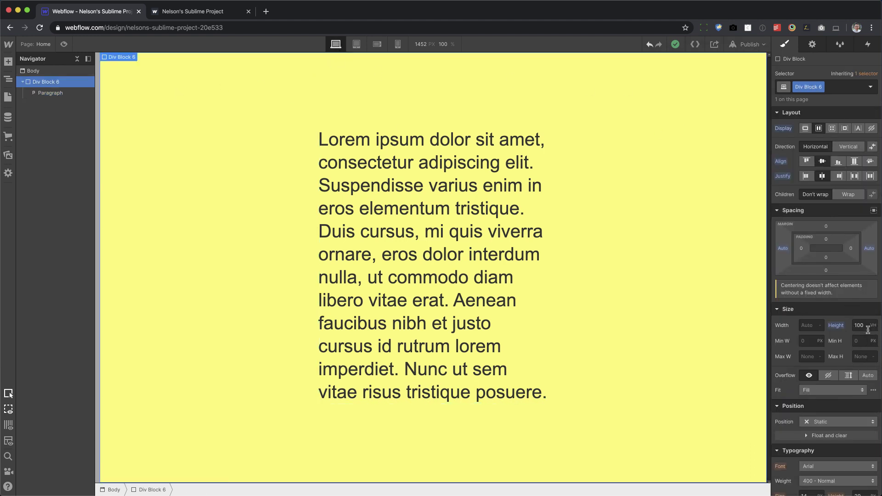
Preview the page at the 320 px mobile breakpoint, where the paragraph overflows the yellow block.
{"action": "left_click", "coordinate": [356, 44]}
{"action": "left_click", "coordinate": [377, 44]}
{"action": "left_click", "coordinate": [398, 45]}
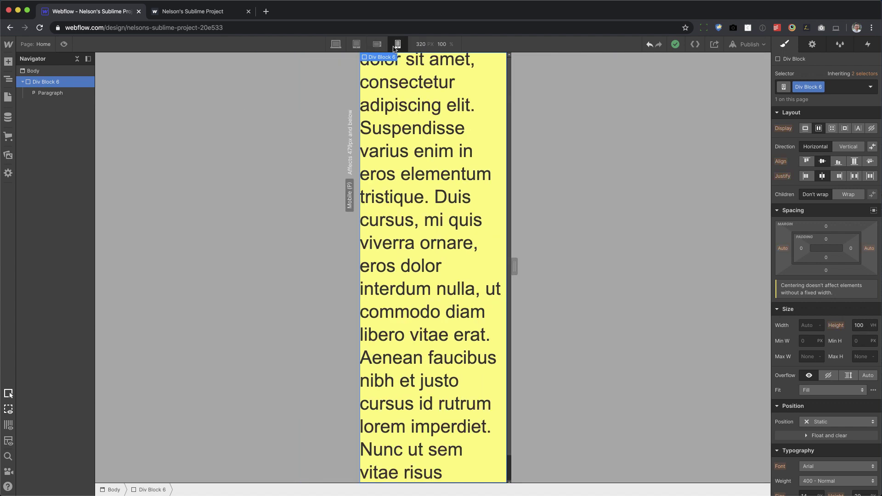
{"action": "scroll", "coordinate": [449, 292], "scroll_direction": "down", "scroll_amount": 2}
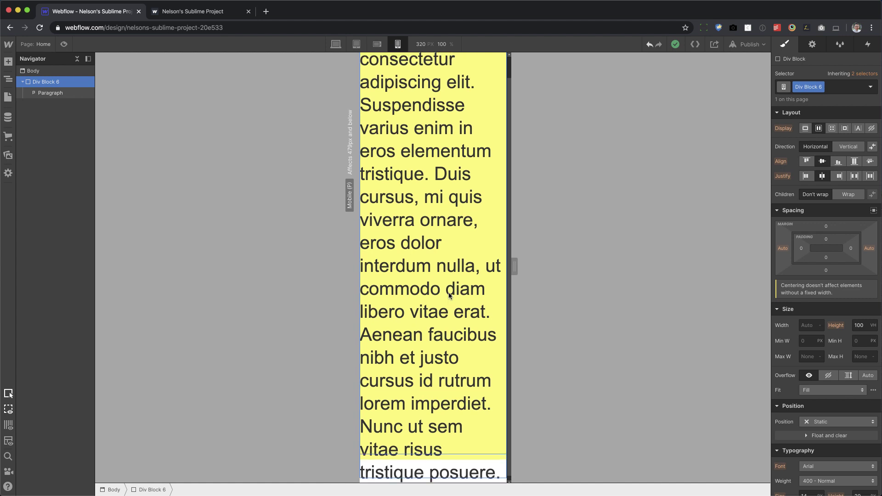
{"action": "scroll", "coordinate": [449, 295], "scroll_direction": "up", "scroll_amount": 2}
{"action": "scroll", "coordinate": [449, 294], "scroll_direction": "down", "scroll_amount": 2}
{"action": "scroll", "coordinate": [450, 294], "scroll_direction": "up", "scroll_amount": 2}
{"action": "scroll", "coordinate": [449, 295], "scroll_direction": "down", "scroll_amount": 2}
{"action": "scroll", "coordinate": [451, 296], "scroll_direction": "up", "scroll_amount": 2}
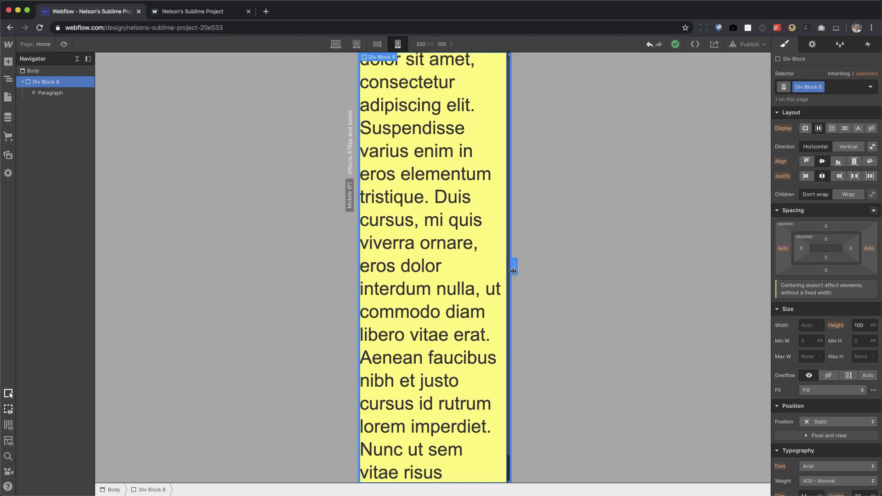
Compare a 479 px canvas width, return to 320 px, and publish to the webflow.io site.
{"action": "mouse_move", "coordinate": [514, 269]}
{"action": "left_mouse_down"}
{"action": "mouse_move", "coordinate": [567, 273]}
{"action": "mouse_move", "coordinate": [506, 265]}
{"action": "mouse_move", "coordinate": [571, 267]}
{"action": "mouse_move", "coordinate": [501, 266]}
{"action": "left_mouse_up"}
{"action": "left_click", "coordinate": [377, 45]}
{"action": "left_click", "coordinate": [398, 44]}
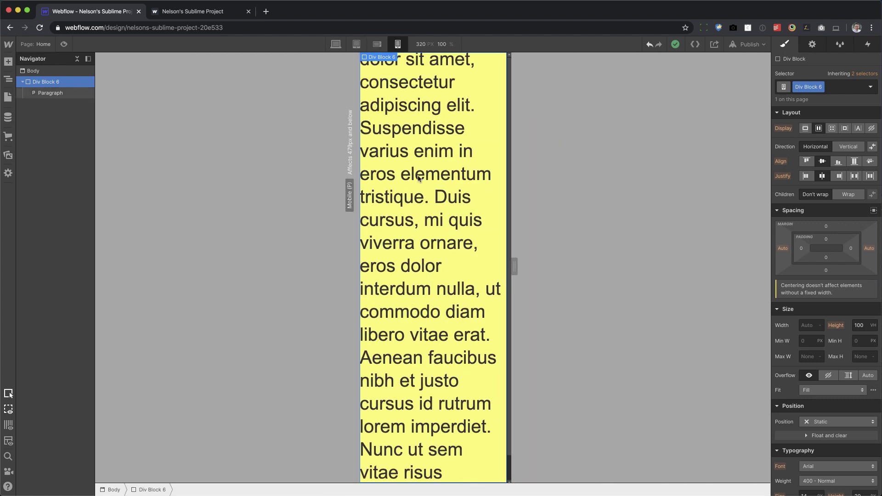
{"action": "scroll", "coordinate": [438, 264], "scroll_direction": "down", "scroll_amount": 2}
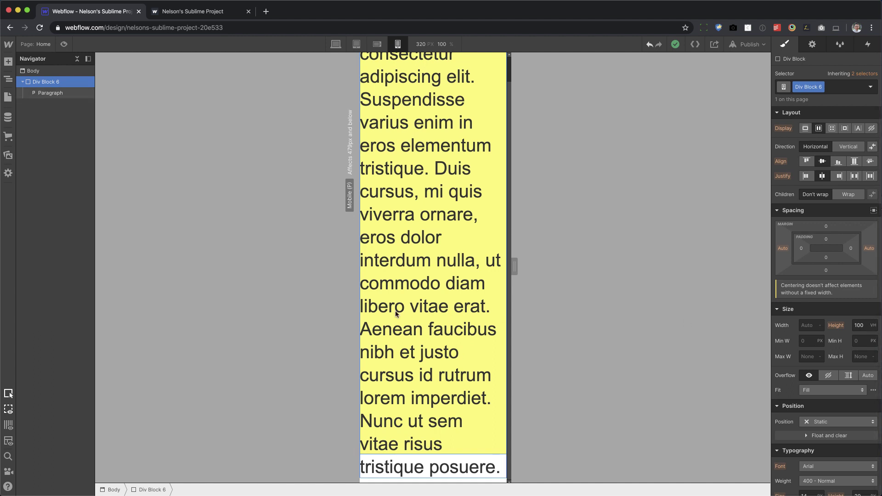
{"action": "scroll", "coordinate": [411, 346], "scroll_direction": "up", "scroll_amount": 1}
{"action": "scroll", "coordinate": [411, 345], "scroll_direction": "down", "scroll_amount": 1}
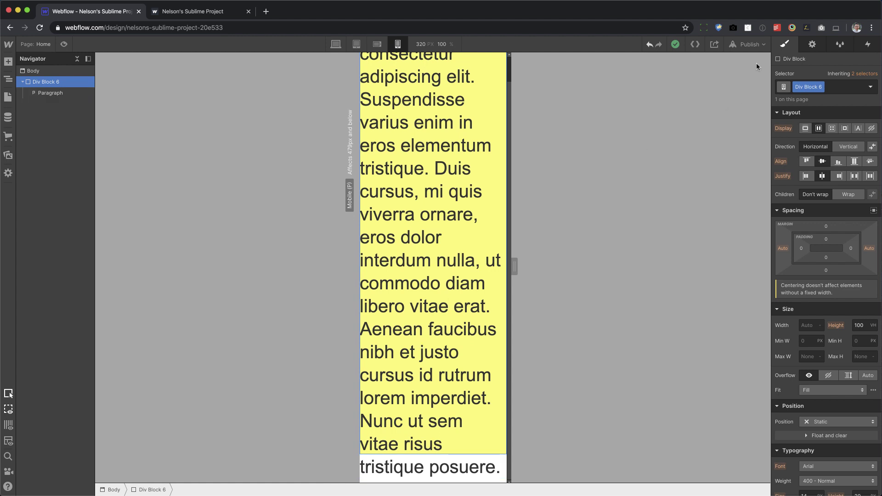
{"action": "left_click", "coordinate": [749, 44]}
{"action": "left_click", "coordinate": [693, 159]}
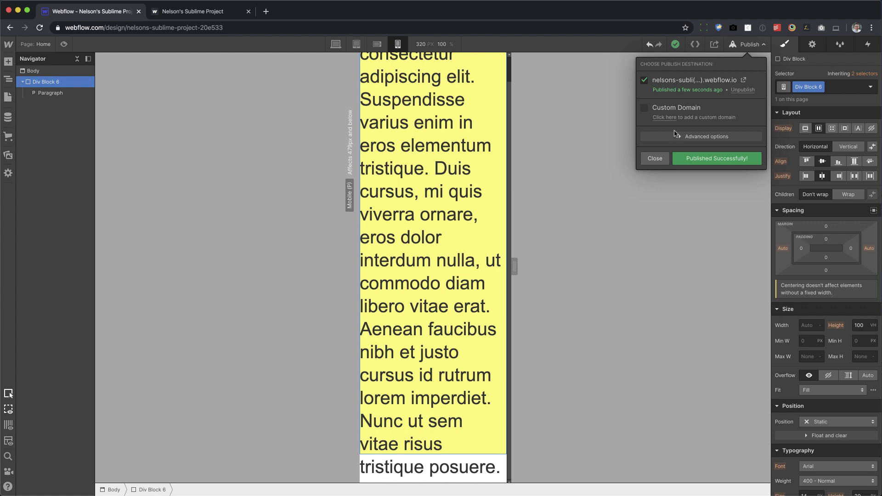
Reload the published site and make the browser window much shorter.
{"action": "left_click", "coordinate": [193, 11]}
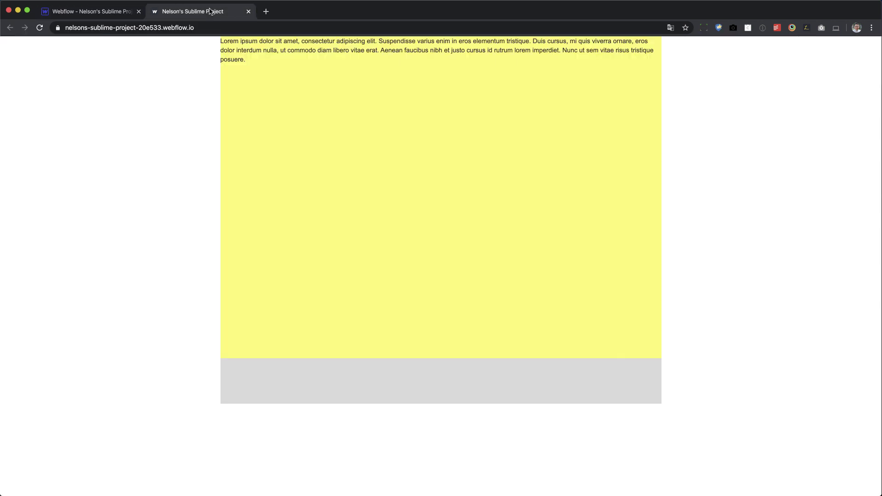
{"action": "left_click", "coordinate": [39, 28]}
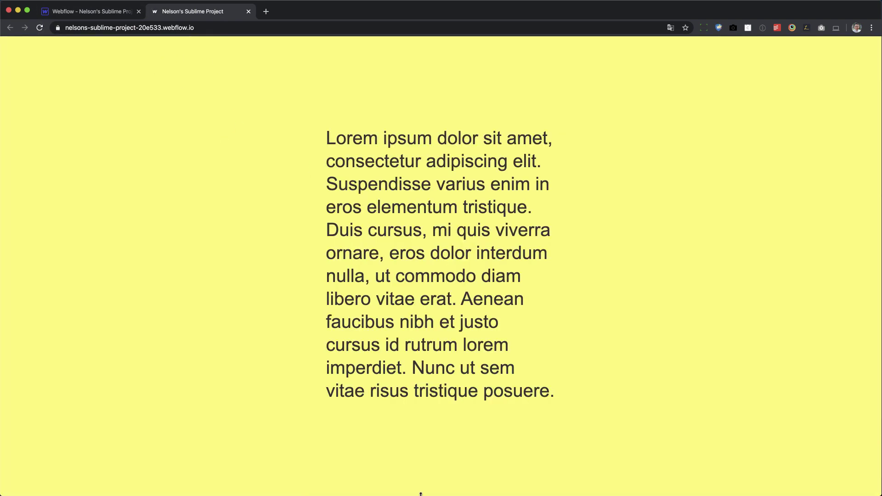
{"action": "left_click_drag", "start_coordinate": [421, 494], "coordinate": [479, 249]}
{"action": "left_click_drag", "start_coordinate": [877, 58], "coordinate": [878, 120]}
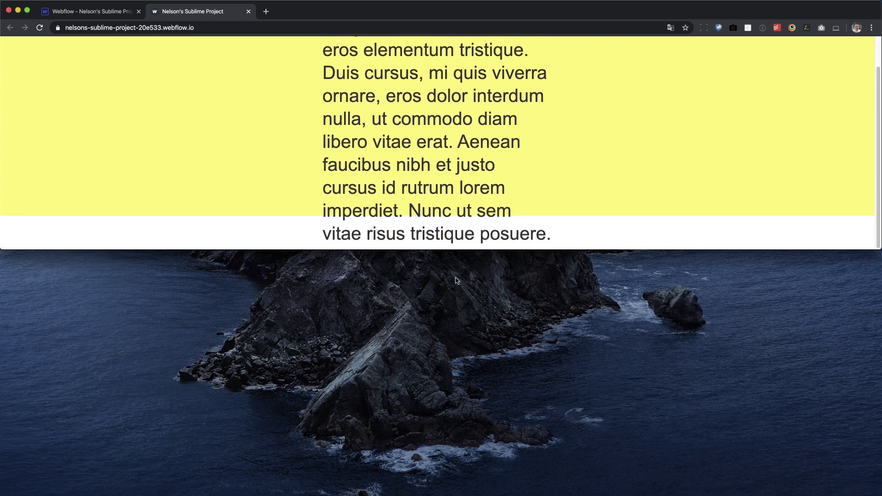
{"action": "left_click_drag", "start_coordinate": [461, 249], "coordinate": [466, 219]}
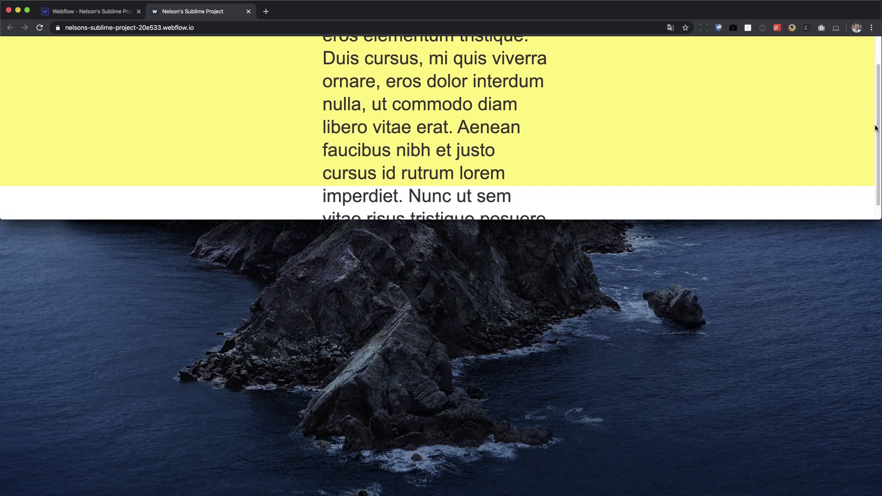
Scroll to see the text spilling past the yellow block, then restore the window height.
{"action": "scroll", "coordinate": [847, 66], "scroll_direction": "up", "scroll_amount": 2}
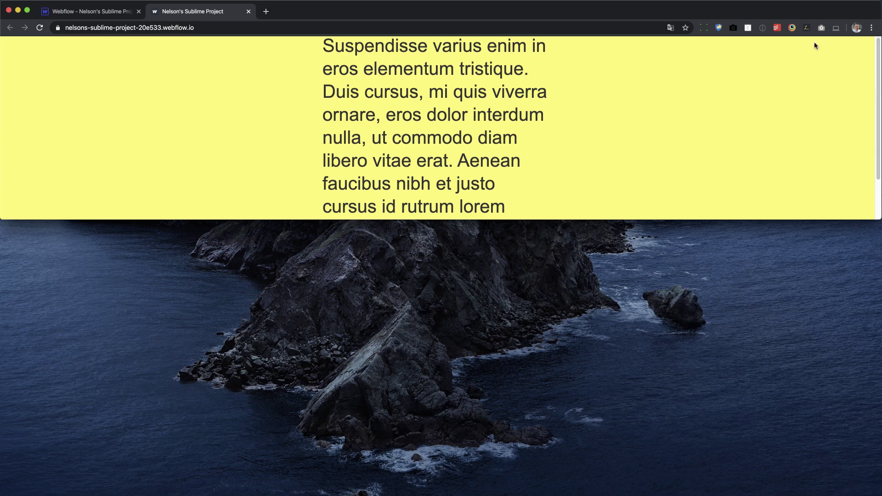
{"action": "scroll", "coordinate": [648, 87], "scroll_direction": "down", "scroll_amount": 1}
{"action": "scroll", "coordinate": [712, 193], "scroll_direction": "down", "scroll_amount": 1}
{"action": "scroll", "coordinate": [711, 191], "scroll_direction": "up", "scroll_amount": 2}
{"action": "scroll", "coordinate": [711, 191], "scroll_direction": "down", "scroll_amount": 2}
{"action": "scroll", "coordinate": [713, 189], "scroll_direction": "up", "scroll_amount": 2}
{"action": "scroll", "coordinate": [680, 202], "scroll_direction": "down", "scroll_amount": 2}
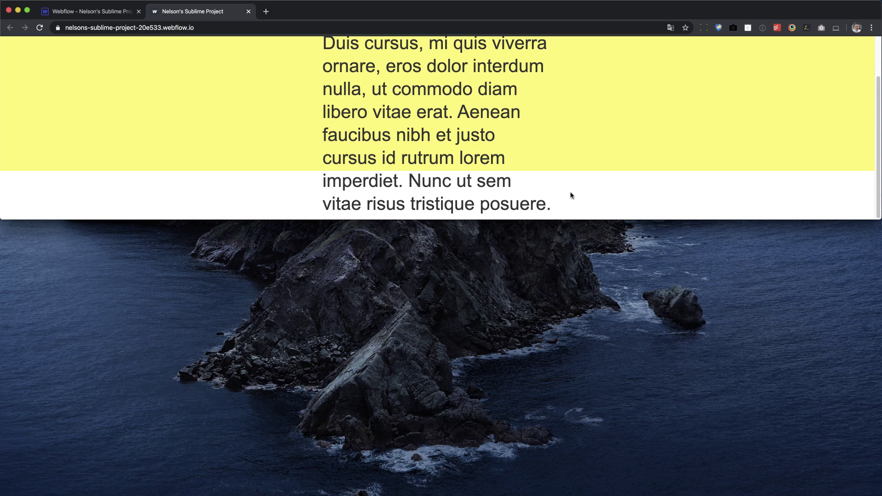
{"action": "scroll", "coordinate": [570, 194], "scroll_direction": "up", "scroll_amount": 2}
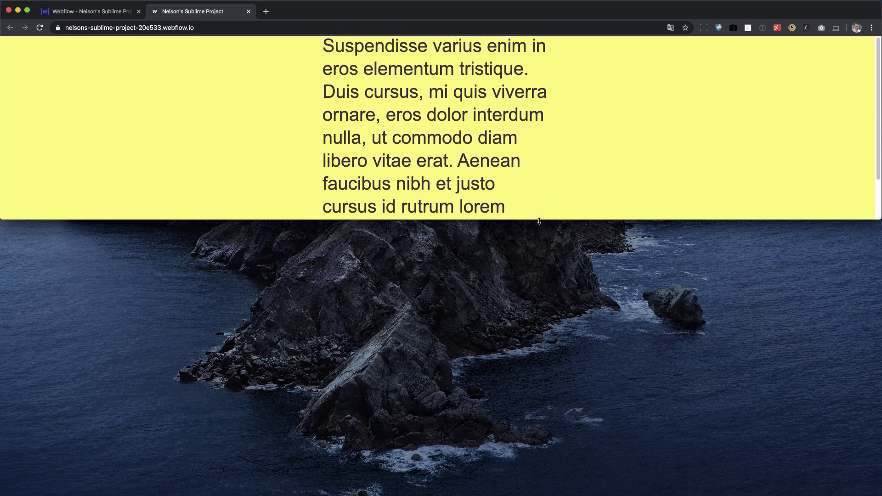
{"action": "left_click_drag", "start_coordinate": [538, 221], "coordinate": [532, 495]}
{"action": "left_click", "coordinate": [106, 11]}
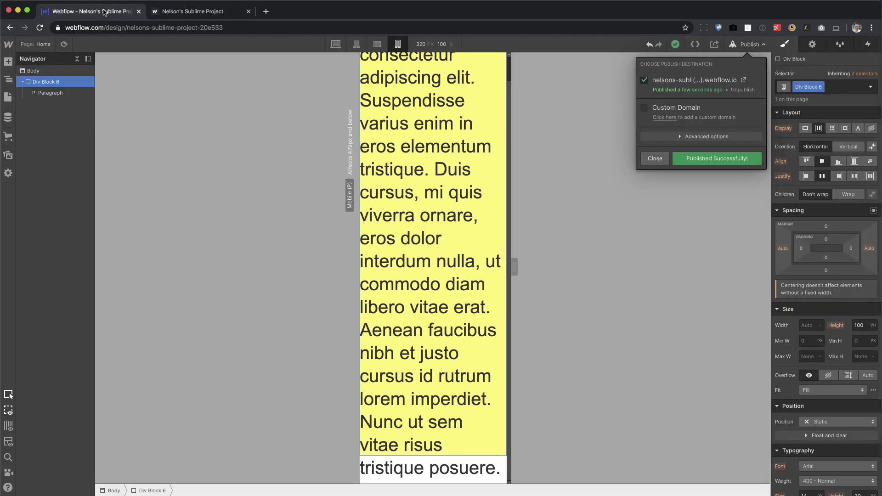
On the tablet breakpoint, set the yellow div's height to 500px.
{"action": "left_click", "coordinate": [357, 44]}
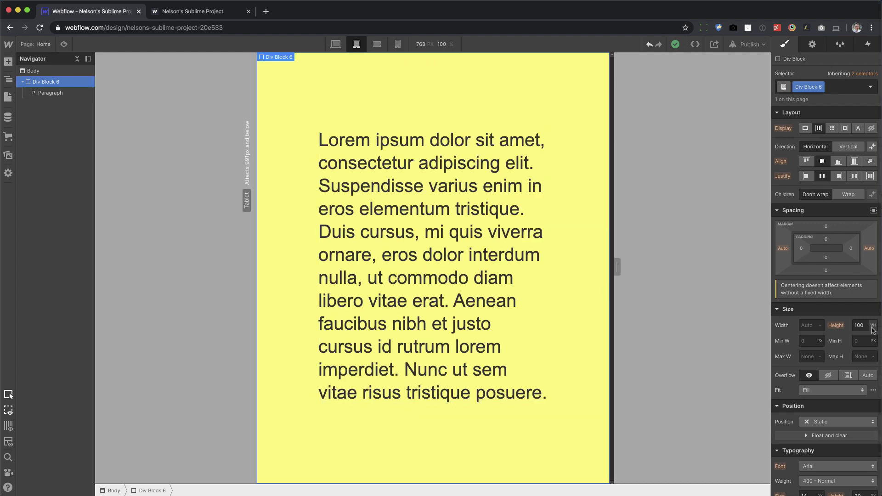
{"action": "left_click", "coordinate": [336, 44]}
{"action": "left_click", "coordinate": [357, 44]}
{"action": "left_click", "coordinate": [861, 325]}
{"action": "type", "text": "500px"}
{"action": "key", "text": "Return"}
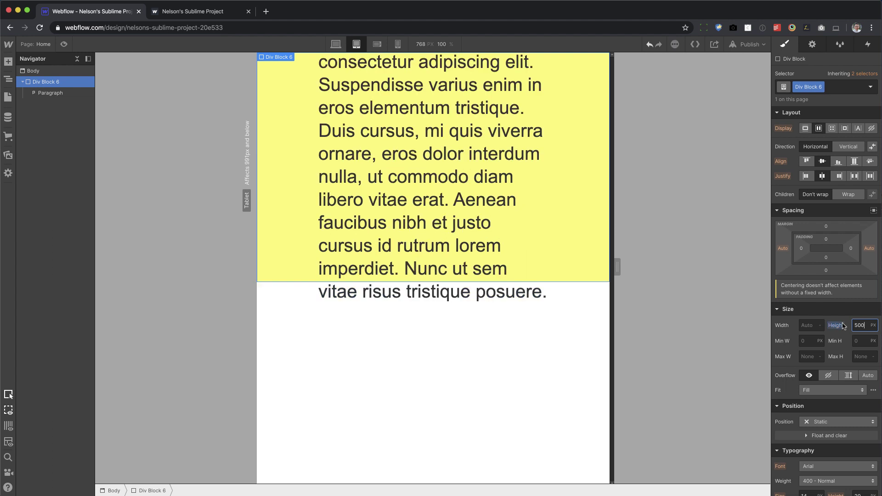
Shrink the tablet paragraph to 20 px font size and 34 px line height.
{"action": "left_click", "coordinate": [407, 162]}
{"action": "scroll", "coordinate": [823, 367], "scroll_direction": "down", "scroll_amount": 1}
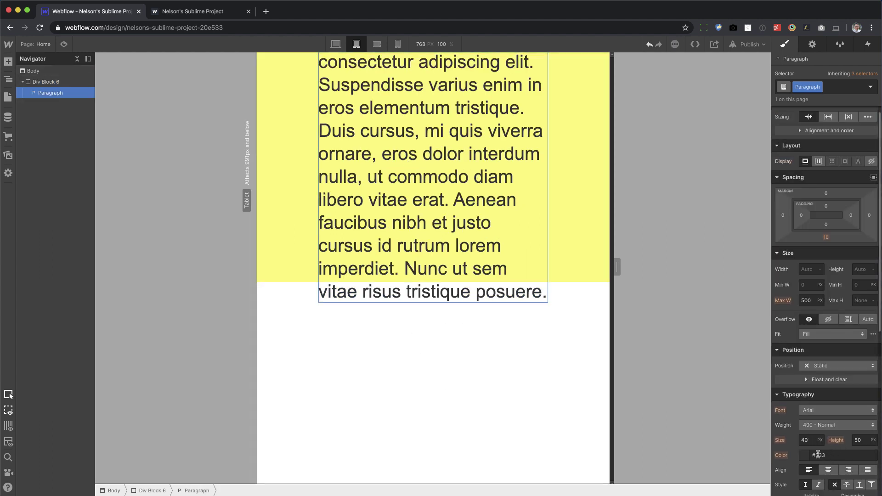
{"action": "left_click", "coordinate": [808, 440]}
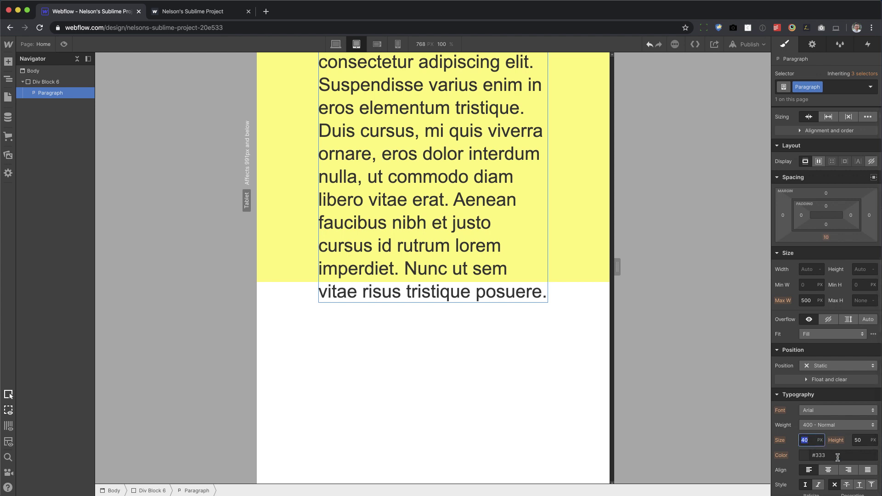
{"action": "type", "text": "32"}
{"action": "key", "text": "Down"}
{"action": "key", "text": "Down"}
{"action": "key", "text": "Down"}
{"action": "key", "text": "Down"}
{"action": "key", "text": "Down"}
{"action": "key", "text": "Down"}
{"action": "key", "text": "Down"}
{"action": "key", "text": "Down"}
{"action": "key", "text": "Down"}
{"action": "key", "text": "Down"}
{"action": "key", "text": "Down"}
{"action": "key", "text": "Down"}
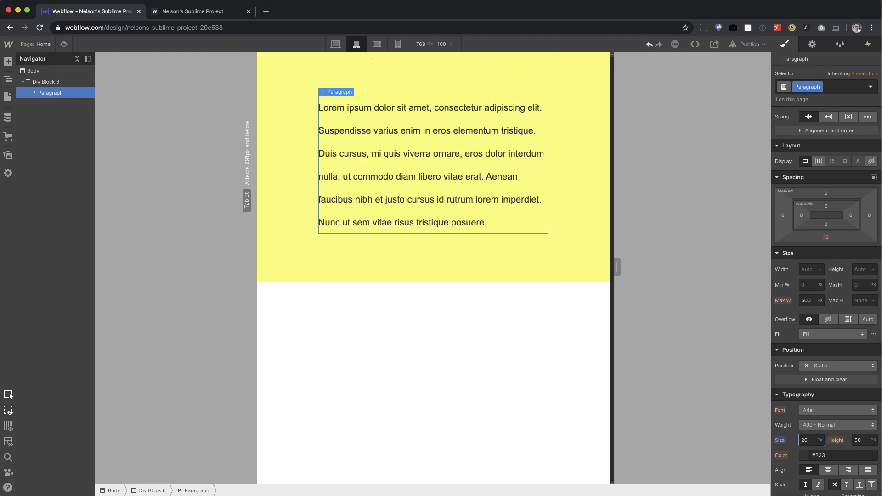
{"action": "key", "text": "Tab"}
{"action": "type", "text": "40"}
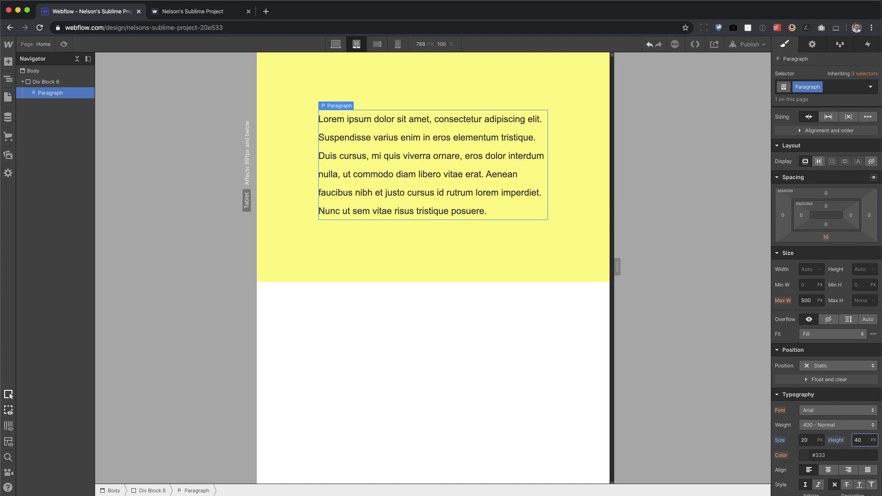
{"action": "key", "text": "Down"}
{"action": "key", "text": "Down"}
{"action": "key", "text": "Down"}
{"action": "key", "text": "Down"}
{"action": "key", "text": "Down"}
{"action": "key", "text": "Down"}
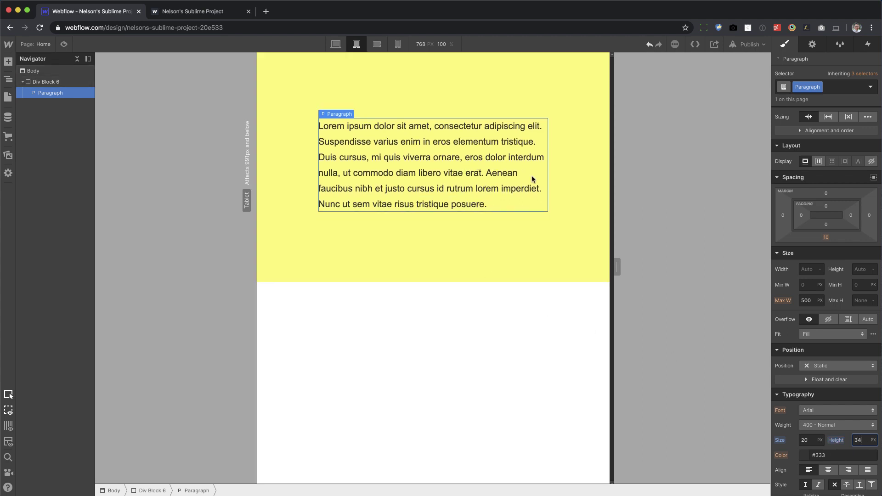
Reselect the yellow div and compare mobile, tablet and desktop previews, where Desktop keeps 100 VH.
{"action": "left_click", "coordinate": [481, 258]}
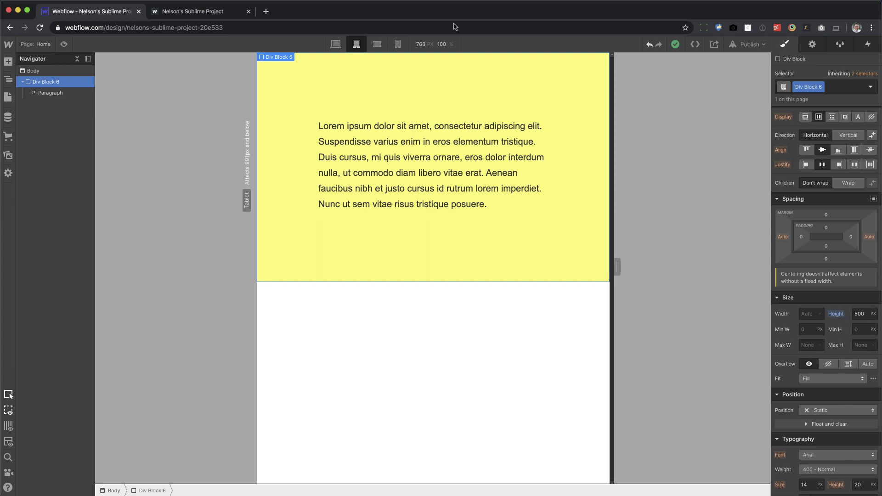
{"action": "left_click", "coordinate": [378, 44]}
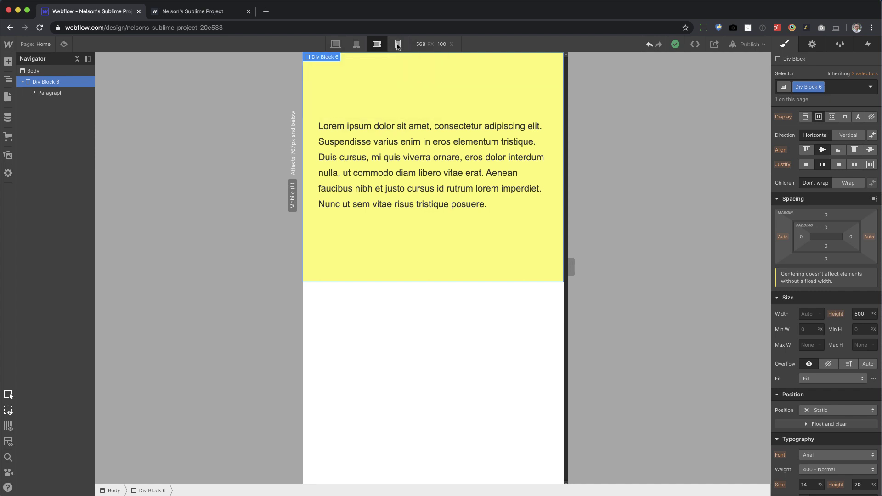
{"action": "left_click", "coordinate": [398, 45]}
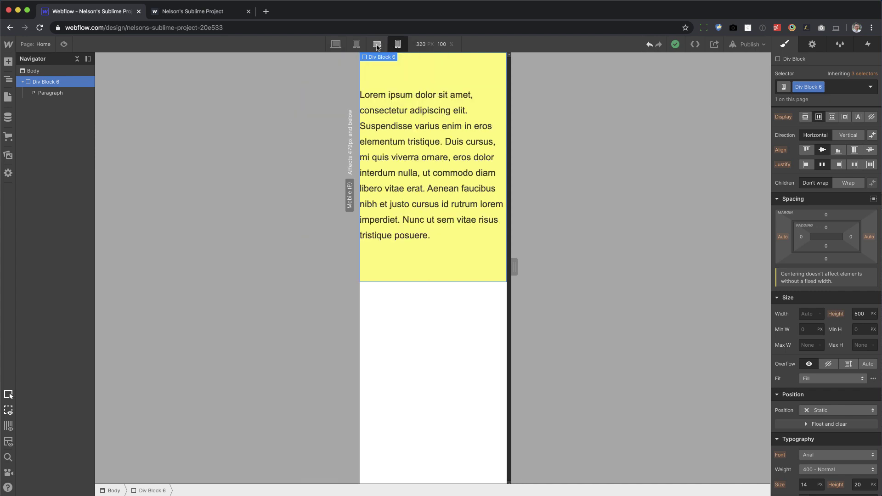
{"action": "left_click", "coordinate": [377, 44]}
{"action": "left_click", "coordinate": [356, 44]}
{"action": "left_click", "coordinate": [335, 45]}
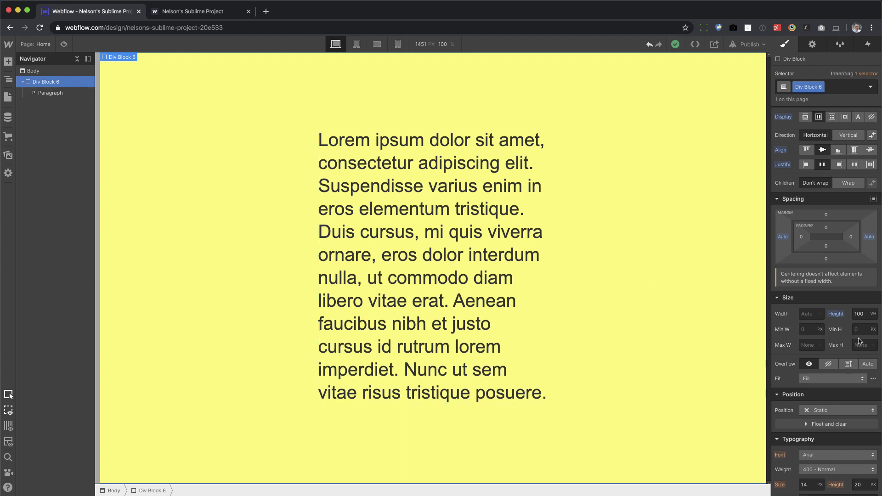
{"action": "left_click", "coordinate": [873, 313]}
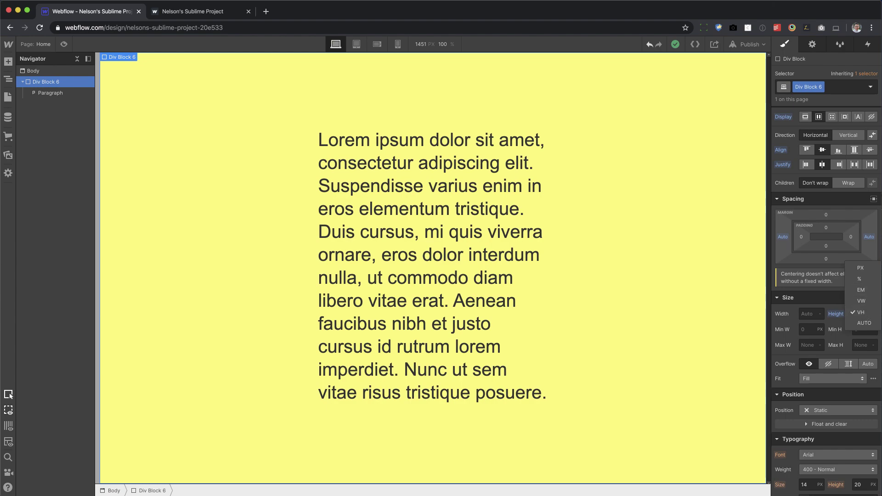
Set the yellow div's Desktop height to 500px, replacing 100 VH.
{"action": "key", "text": "Escape"}
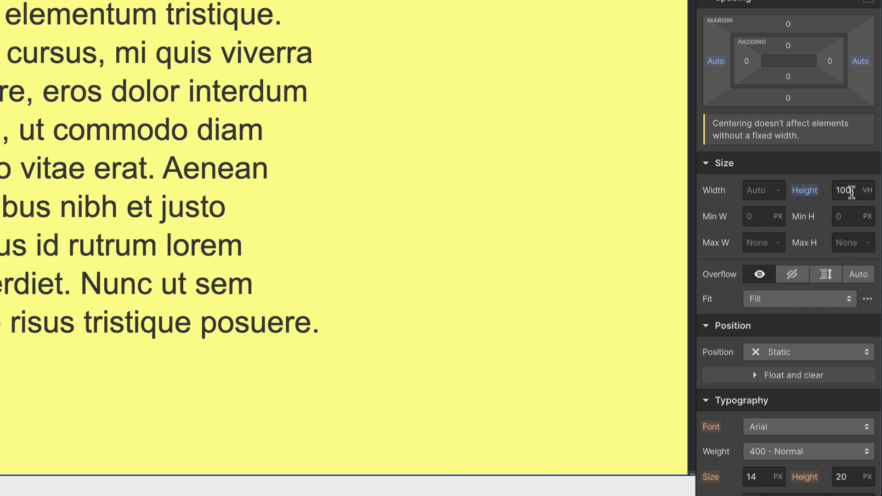
{"action": "left_click", "coordinate": [852, 192]}
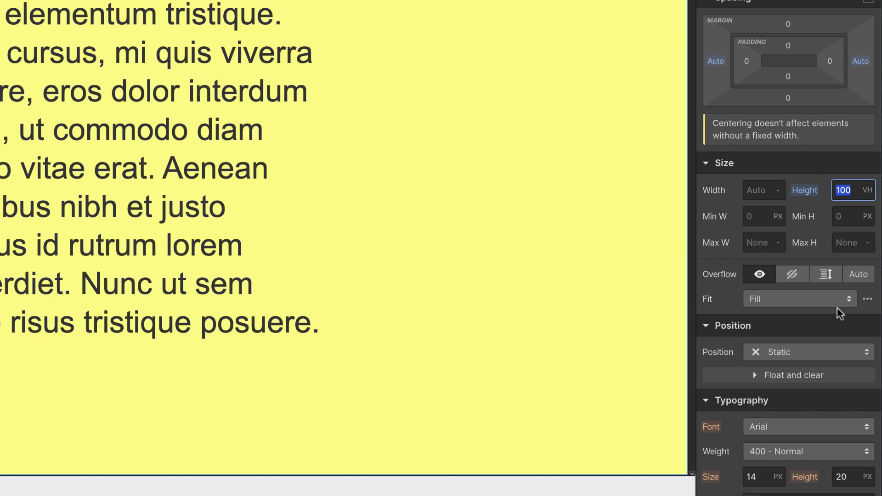
{"action": "type", "text": "500px"}
{"action": "key", "text": "Return"}
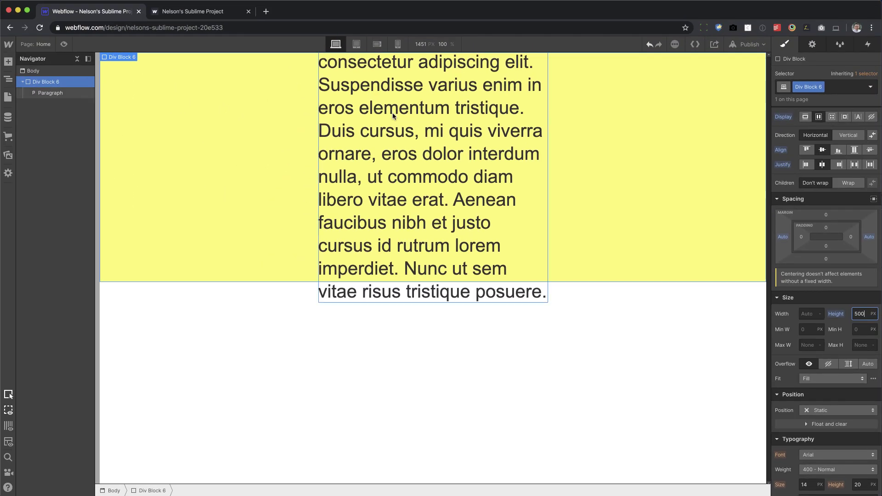
Reset the paragraph's font size and line height to defaults, then reselect the yellow div.
{"action": "left_click", "coordinate": [393, 117]}
{"action": "left_click", "coordinate": [780, 440], "text": "alt"}
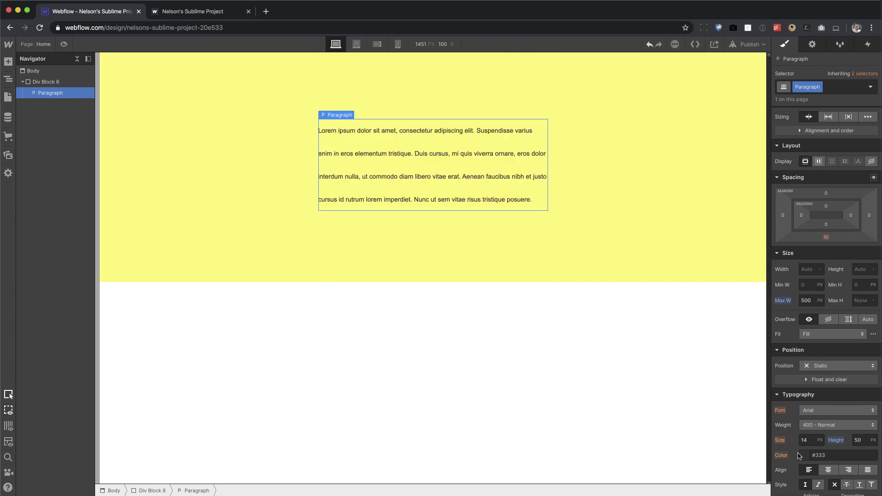
{"action": "left_click", "coordinate": [837, 441], "text": "alt"}
{"action": "left_click", "coordinate": [658, 246]}
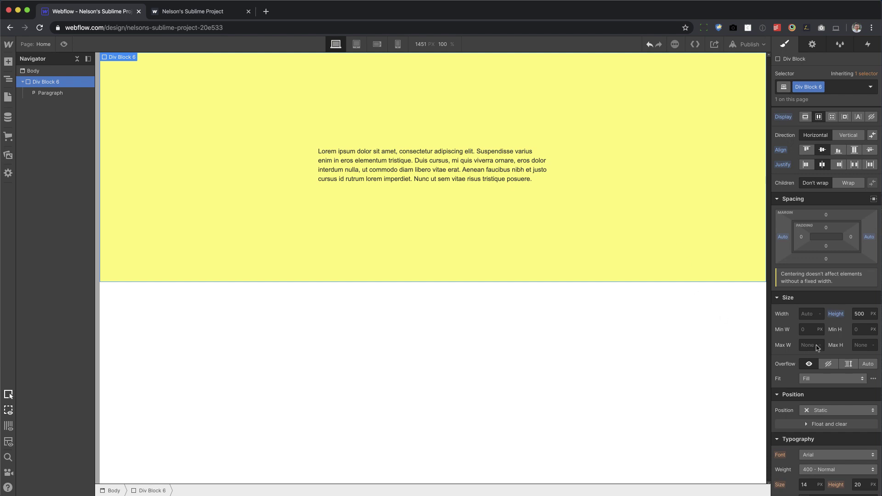
Clear the yellow div's fixed 500 px height back to Auto.
{"action": "left_click", "coordinate": [836, 317], "text": "alt"}
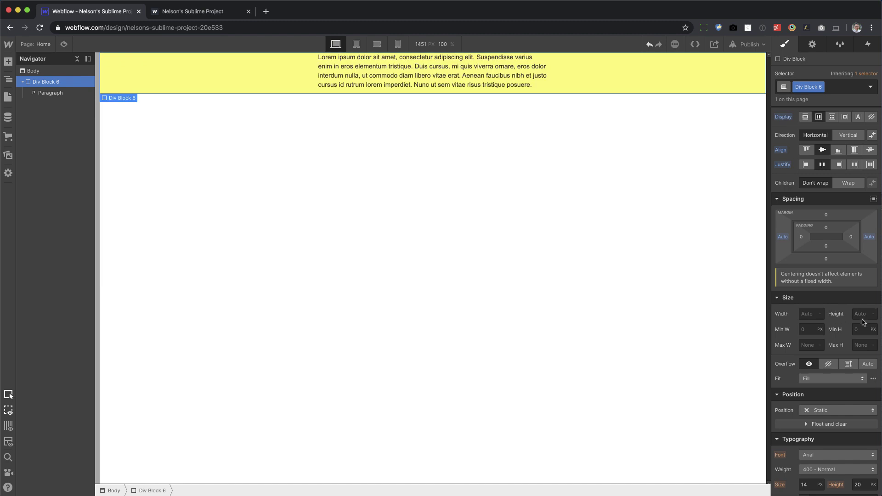
{"action": "left_click", "coordinate": [478, 72]}
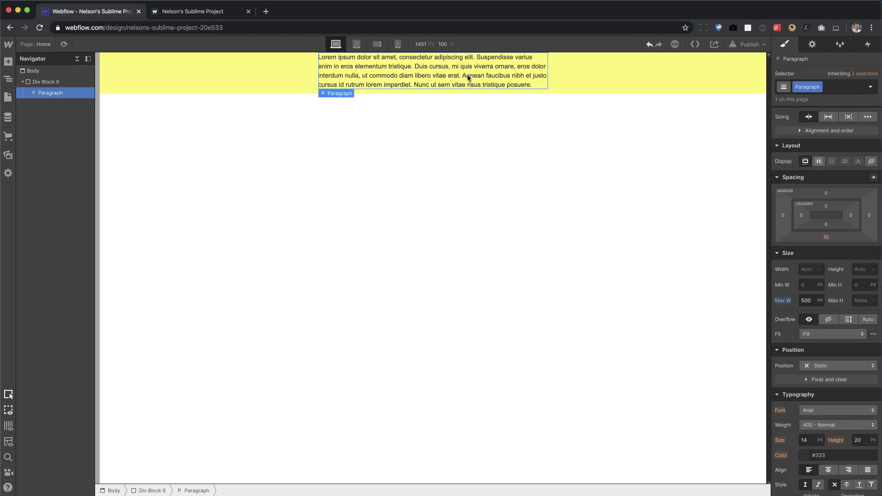
{"action": "left_click", "coordinate": [628, 77]}
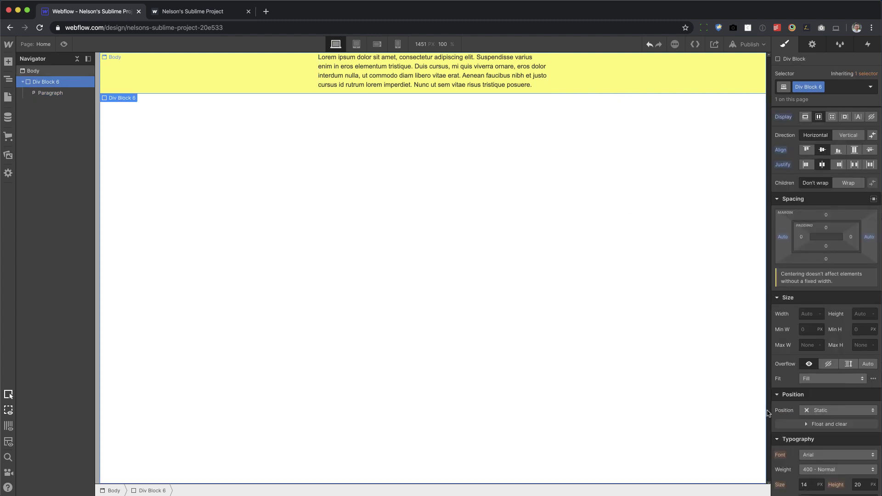
Give the yellow div a 600 px max height and 100 VH height, then open publishing options.
{"action": "left_click", "coordinate": [857, 345]}
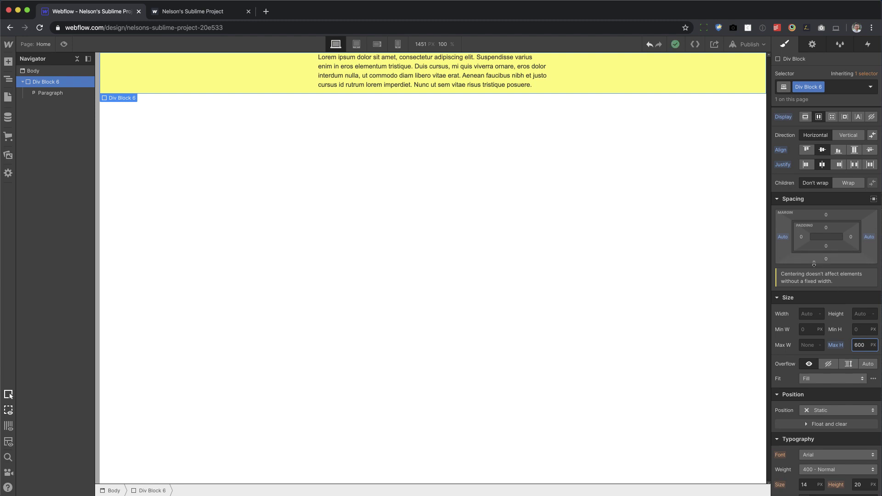
{"action": "left_click", "coordinate": [861, 315]}
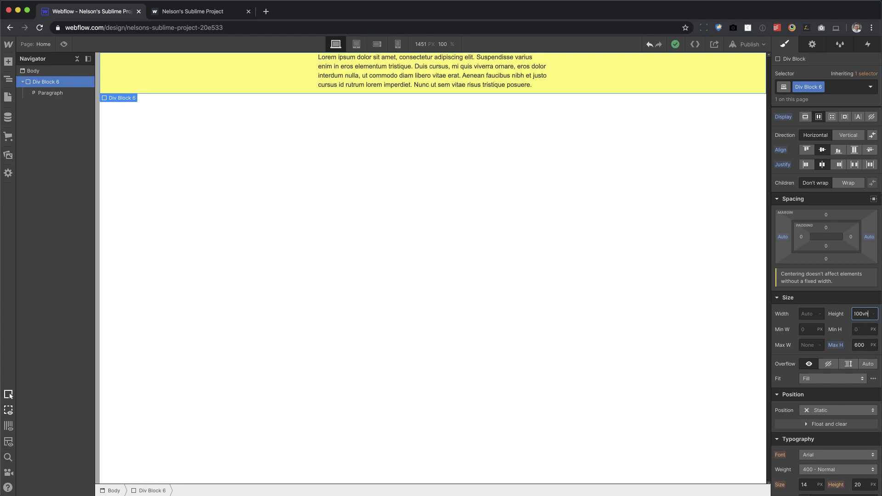
{"action": "key", "text": "Return"}
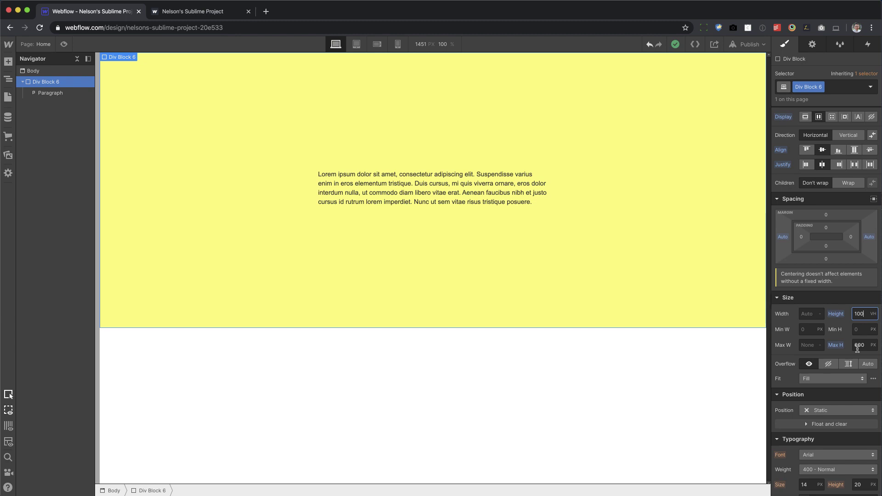
{"action": "left_click", "coordinate": [749, 44]}
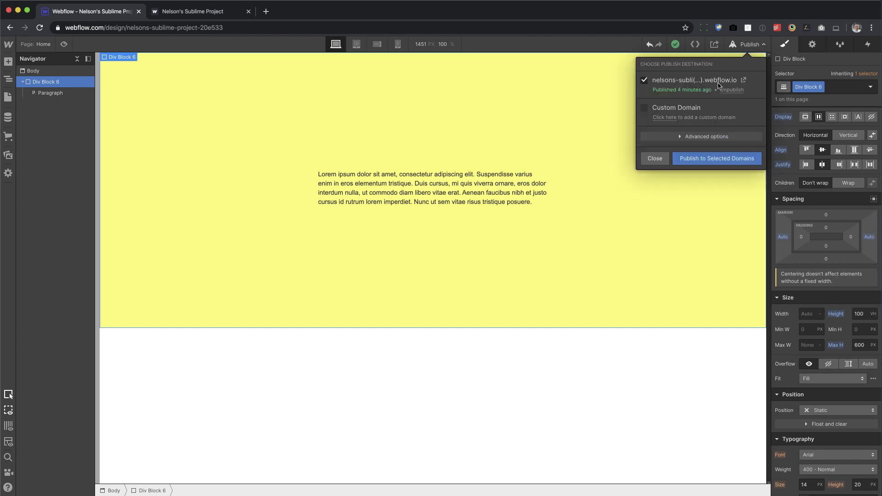
Publish the site and check the 600 px-capped yellow block live in a shorter browser window.
{"action": "left_click", "coordinate": [720, 163]}
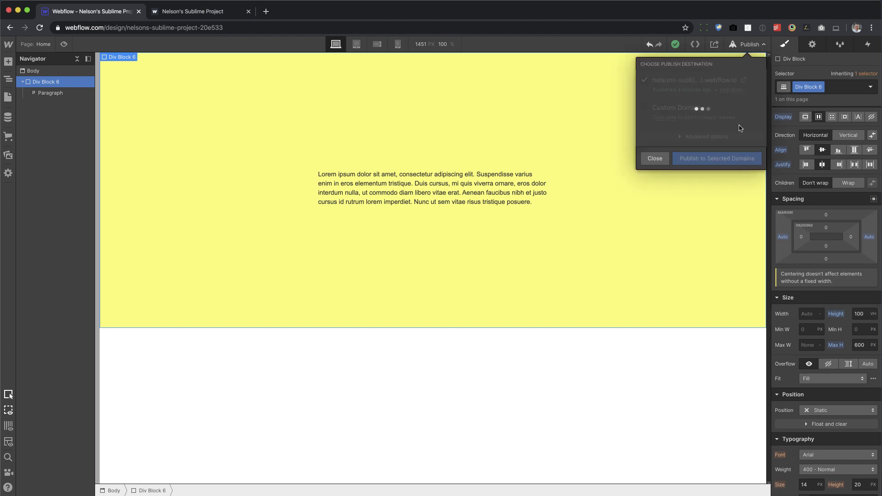
{"action": "left_click", "coordinate": [181, 12]}
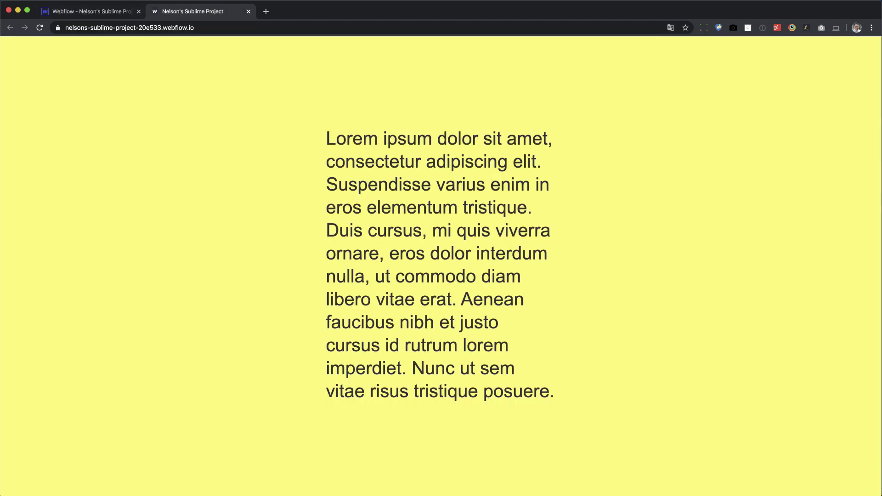
{"action": "left_click", "coordinate": [39, 29]}
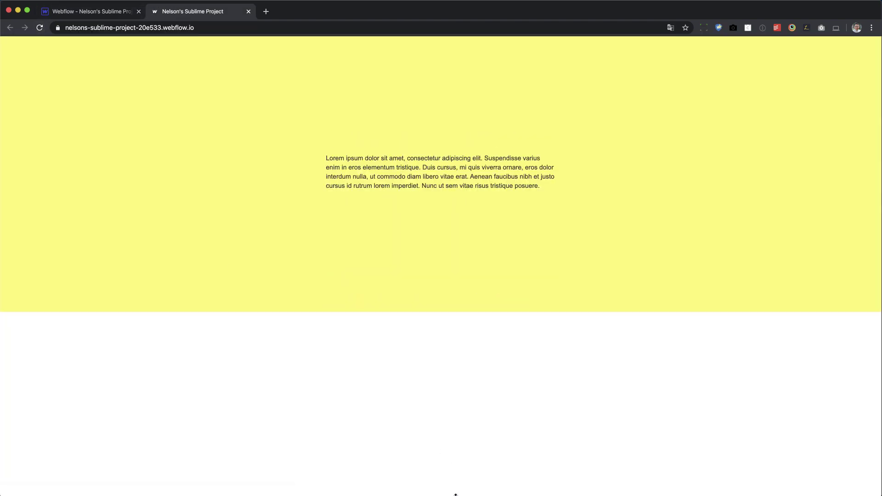
{"action": "left_click_drag", "start_coordinate": [454, 495], "coordinate": [455, 158]}
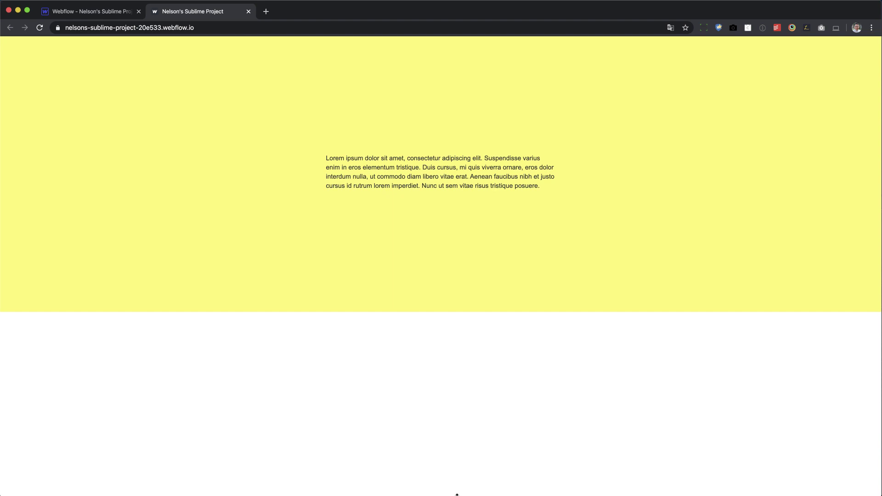
{"action": "left_click", "coordinate": [116, 12]}
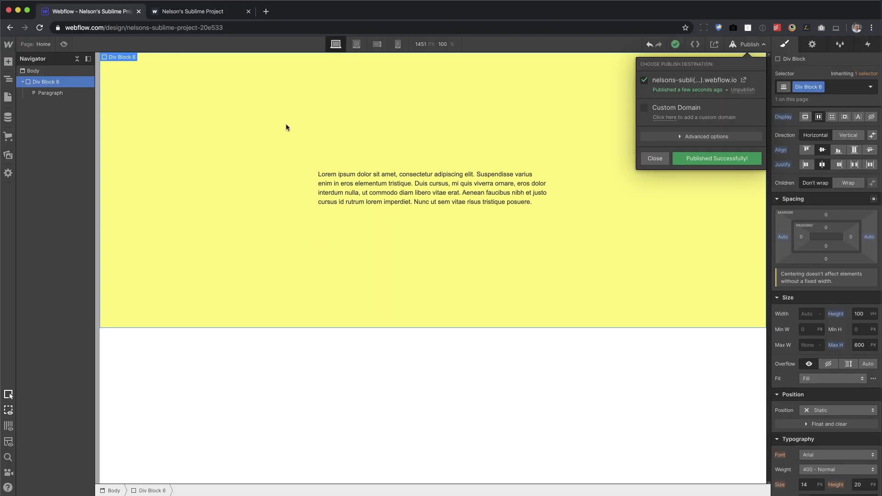
Clear Div Block 6's max height, give it a 500 px min height, and reset height to Auto.
{"action": "left_click", "coordinate": [849, 349]}
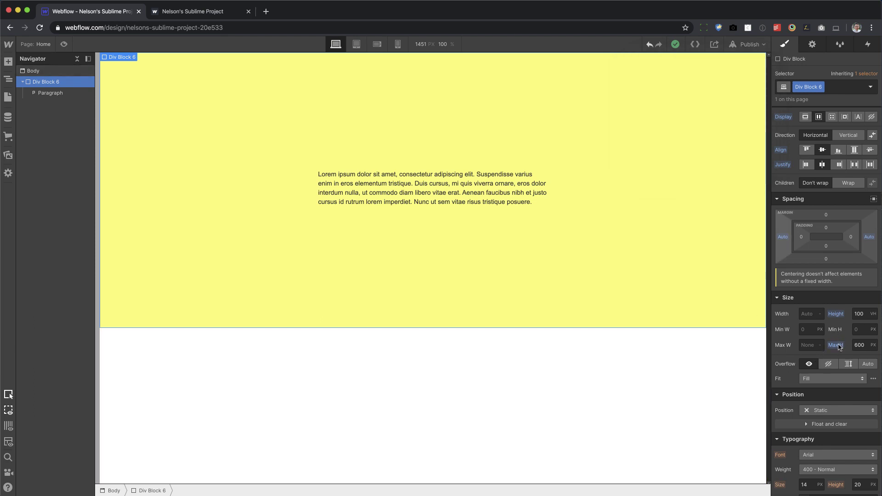
{"action": "left_click", "coordinate": [839, 347], "text": "alt"}
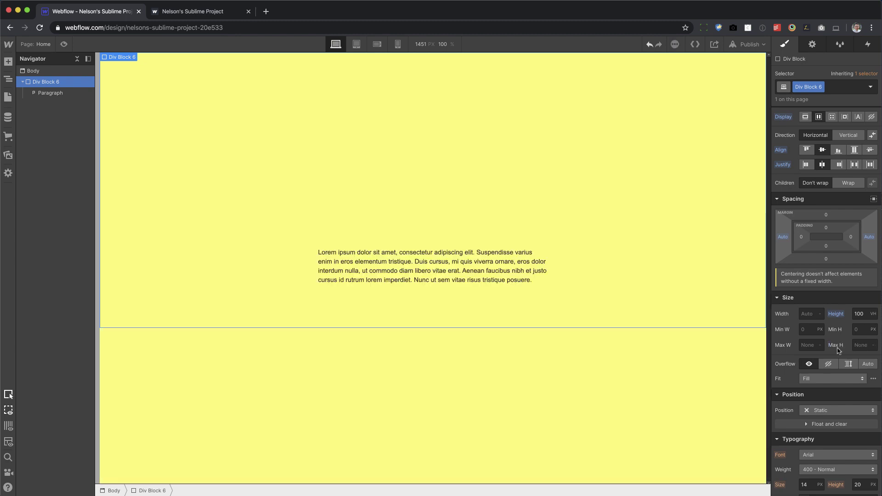
{"action": "left_click", "coordinate": [863, 330]}
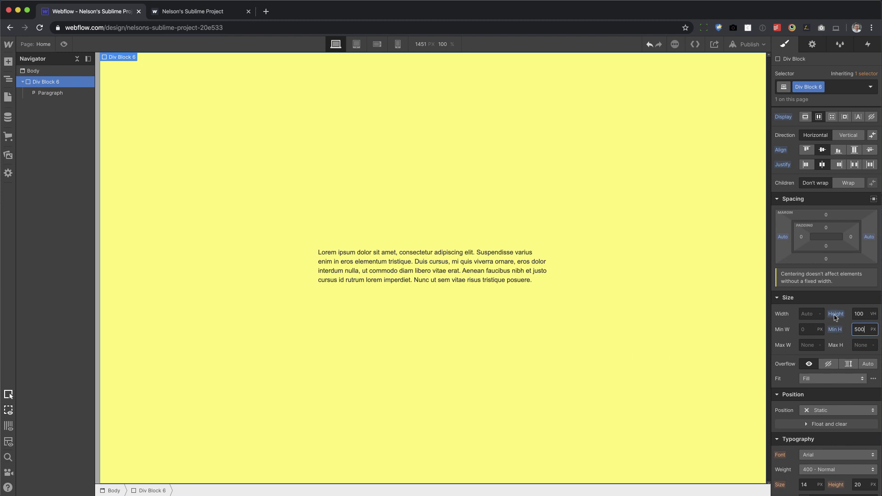
{"action": "left_click", "coordinate": [835, 316], "text": "alt"}
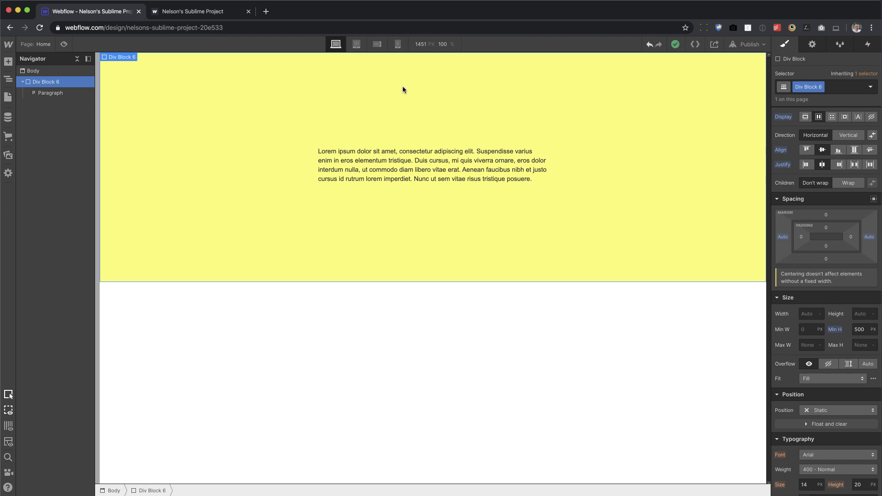
Clear the yellow div's Min H, reselect it, and re-enter a 500 px minimum height.
{"action": "left_click", "coordinate": [836, 330], "text": "alt"}
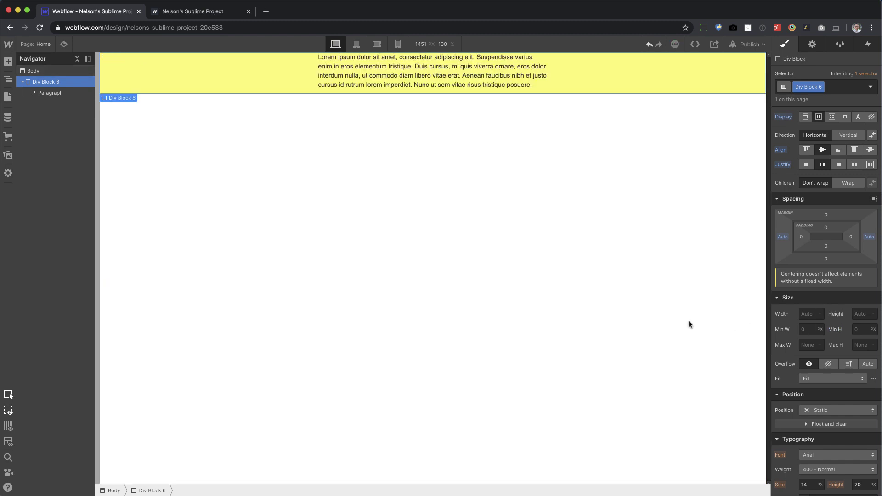
{"action": "left_click", "coordinate": [418, 82]}
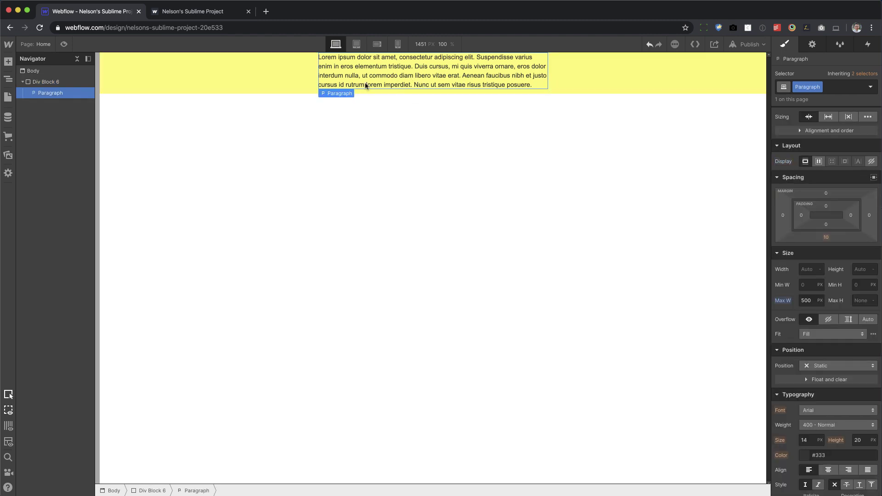
{"action": "left_click", "coordinate": [260, 78]}
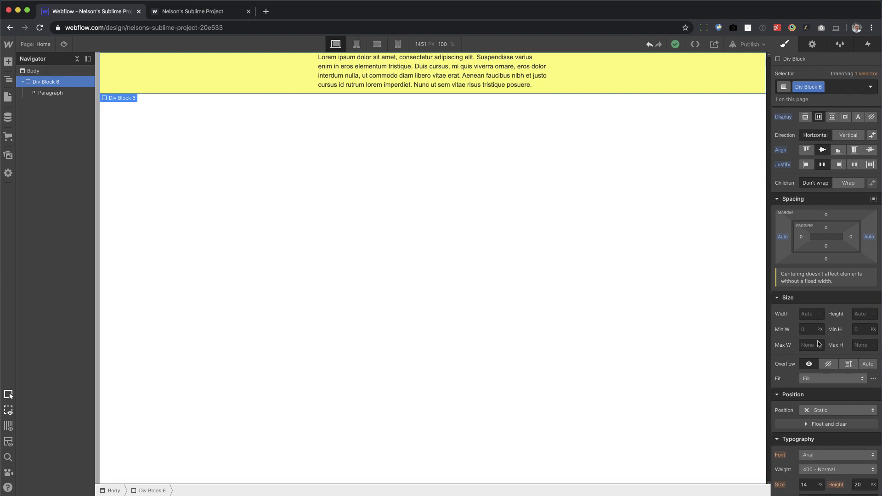
{"action": "left_click", "coordinate": [855, 330]}
{"action": "key", "text": "Return"}
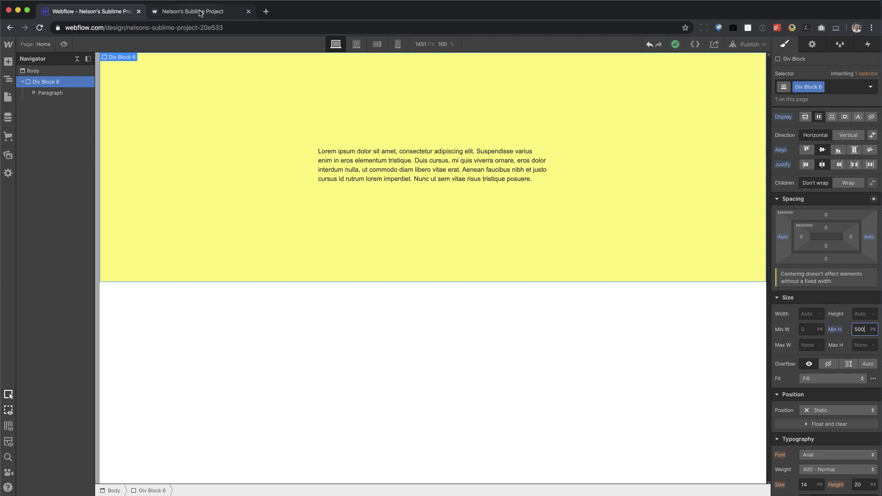
Republish and confirm on the live page that the yellow block keeps 500 px in a shorter window.
{"action": "left_click", "coordinate": [749, 45]}
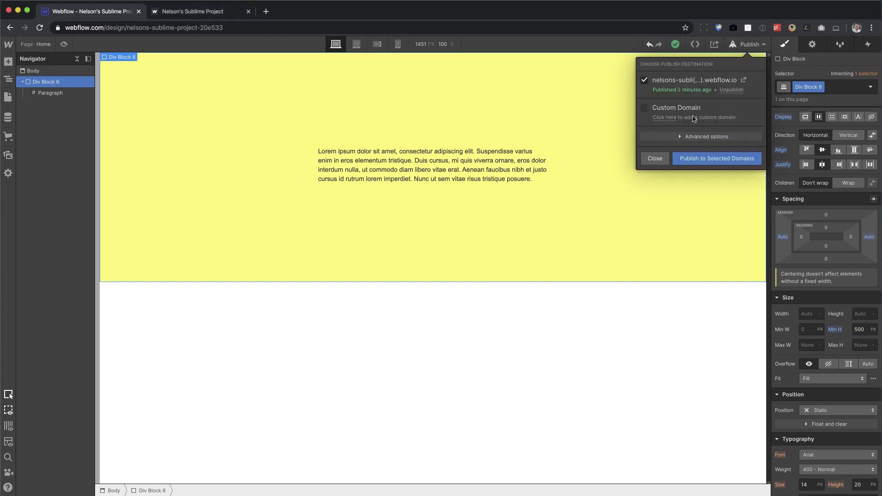
{"action": "left_click", "coordinate": [707, 158]}
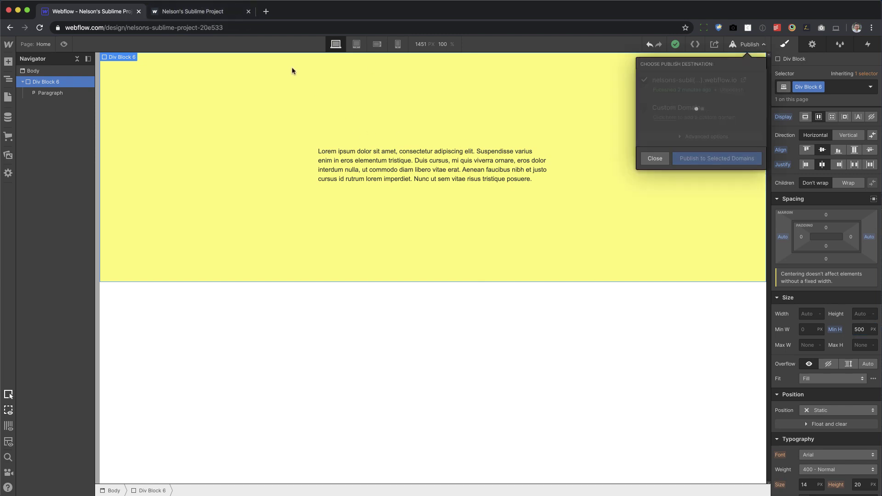
{"action": "left_click", "coordinate": [215, 13]}
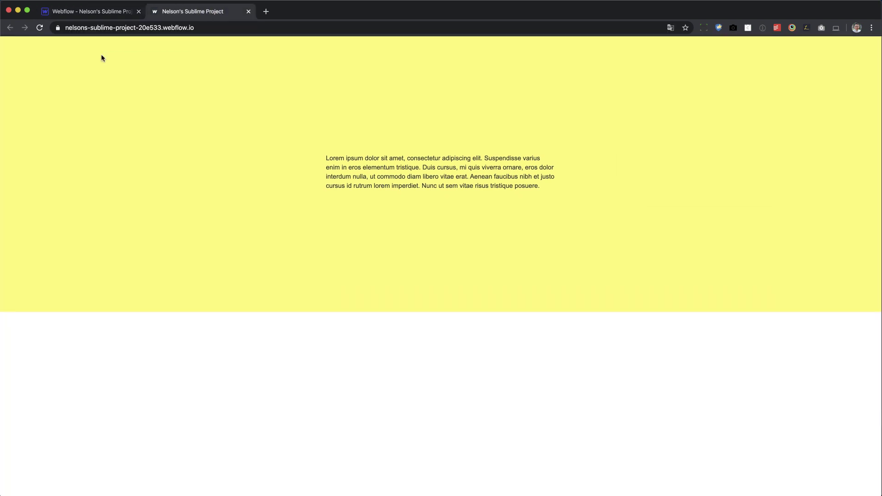
{"action": "left_click", "coordinate": [40, 28]}
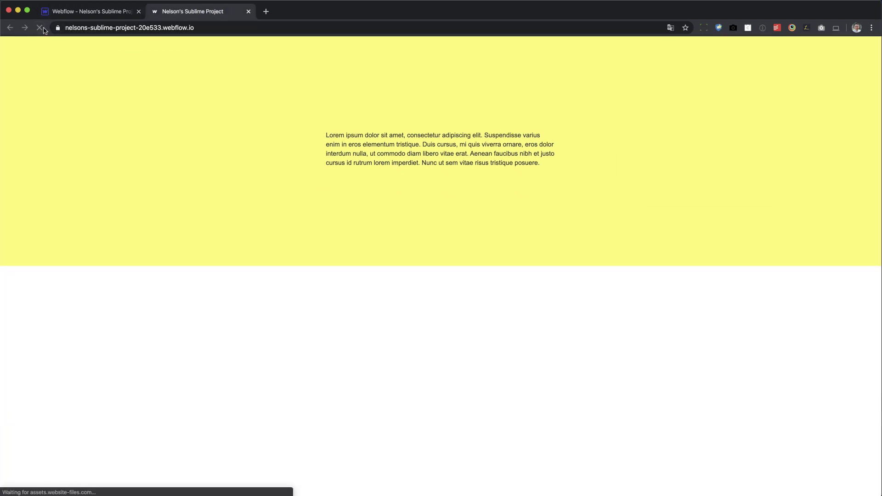
{"action": "left_click_drag", "start_coordinate": [489, 495], "coordinate": [501, 322]}
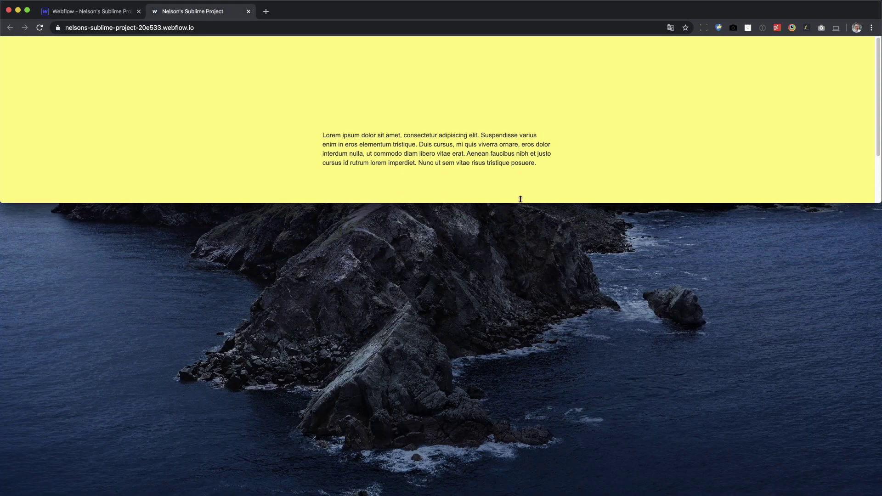
{"action": "mouse_move", "coordinate": [521, 198]}
{"action": "left_mouse_down"}
{"action": "mouse_move", "coordinate": [521, 172]}
{"action": "mouse_move", "coordinate": [527, 191]}
{"action": "left_mouse_up"}
{"action": "scroll", "coordinate": [544, 138], "scroll_direction": "down", "scroll_amount": 3}
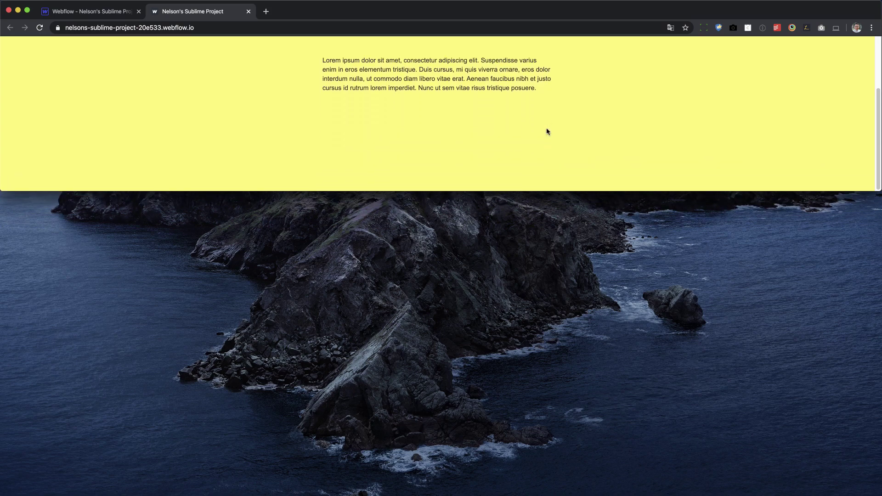
{"action": "scroll", "coordinate": [547, 131], "scroll_direction": "up", "scroll_amount": 3}
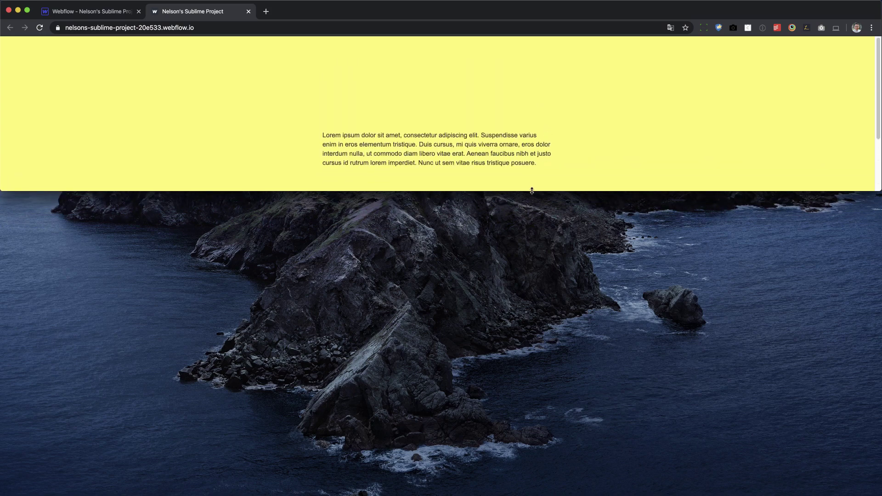
{"action": "left_click_drag", "start_coordinate": [532, 192], "coordinate": [532, 495]}
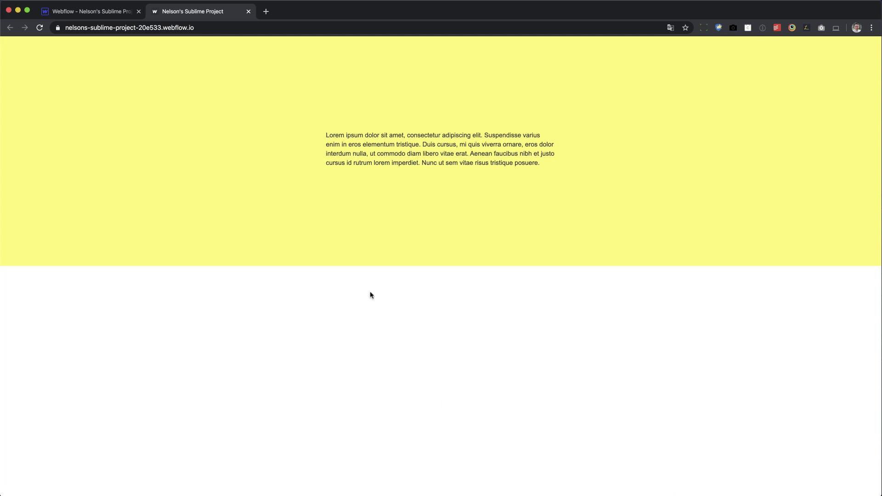
{"action": "left_click", "coordinate": [120, 13]}
Dismiss the publish notice, try a 10vh height on the yellow div, then discard it with Escape.
{"action": "left_click", "coordinate": [857, 314]}
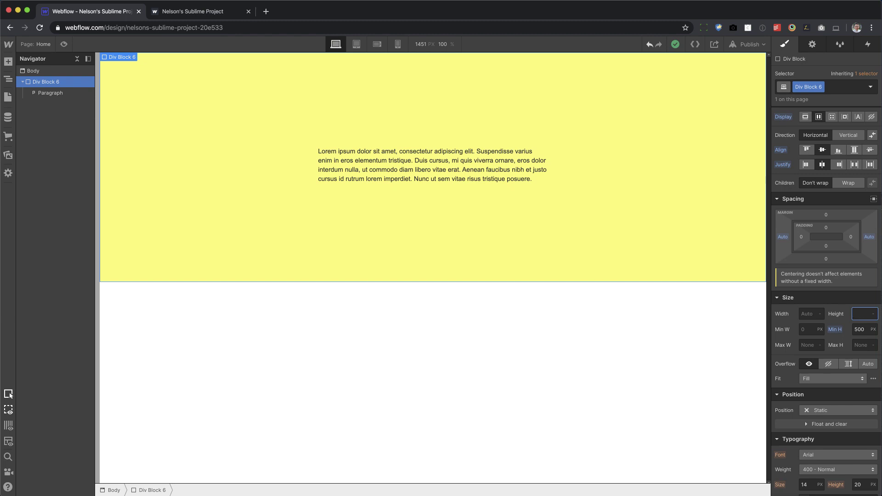
{"action": "type", "text": "10vh"}
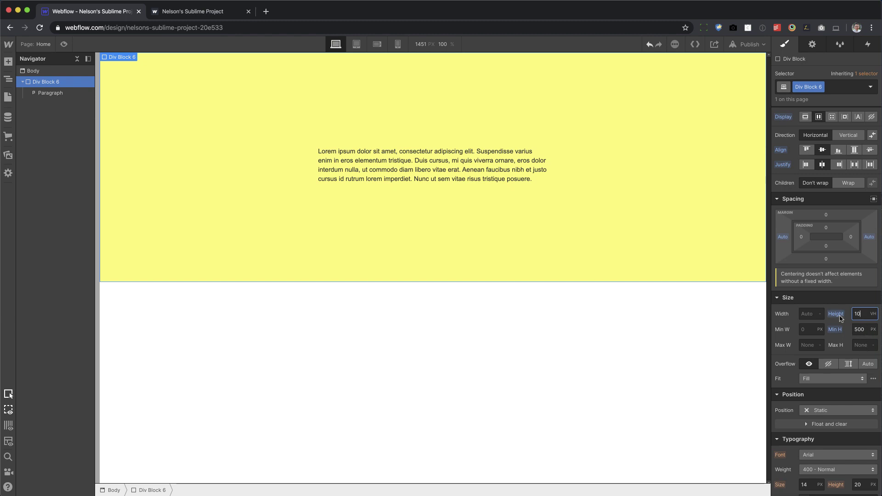
{"action": "key", "text": "Escape"}
Duplicate the lorem paragraph and set Div Block 6's flex direction to Vertical.
{"action": "left_click", "coordinate": [477, 175]}
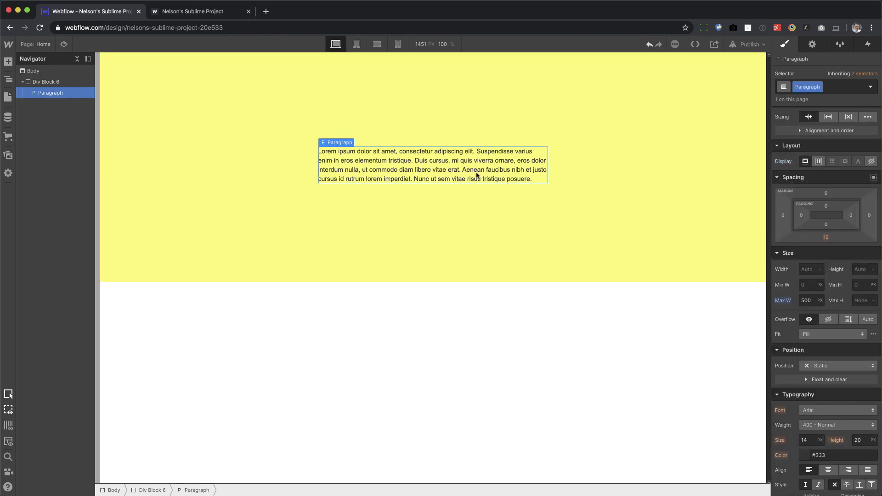
{"action": "key", "text": "super+d"}
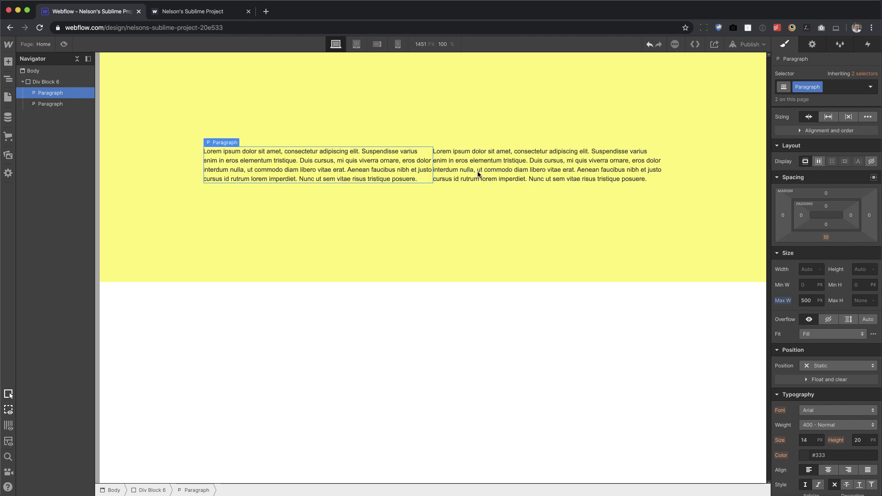
{"action": "left_click", "coordinate": [512, 112]}
{"action": "left_click", "coordinate": [848, 136]}
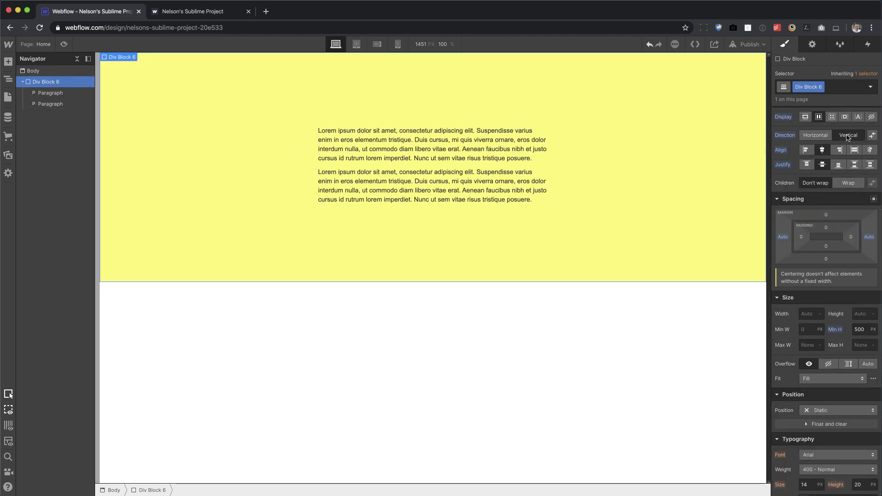
Duplicate the paragraph up to twelve copies and review the stack overflowing the yellow div.
{"action": "left_click", "coordinate": [420, 191]}
{"action": "key", "text": "super+d"}
{"action": "key", "text": "super+d"}
{"action": "key", "text": "super+d"}
{"action": "key", "text": "super+d"}
{"action": "key", "text": "super+d"}
{"action": "key", "text": "super+d"}
{"action": "key", "text": "super+d"}
{"action": "key", "text": "super+d"}
{"action": "key", "text": "super+d"}
{"action": "key", "text": "super+d"}
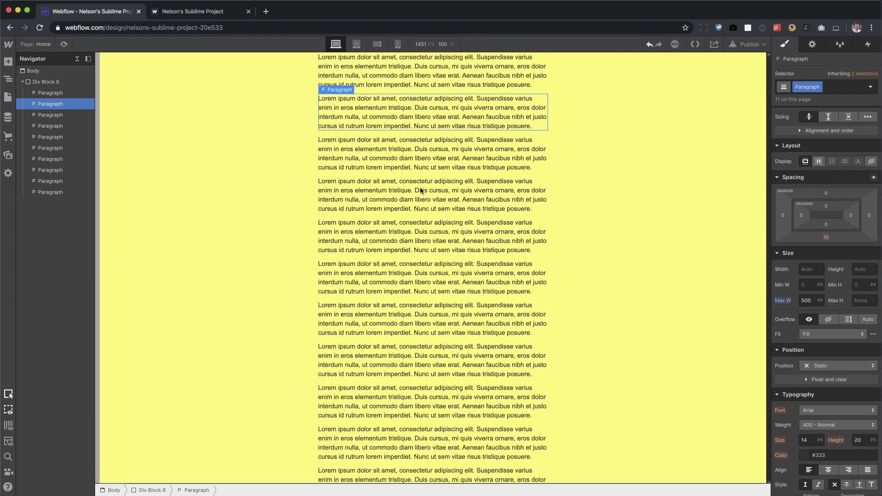
{"action": "scroll", "coordinate": [505, 292], "scroll_direction": "down", "scroll_amount": 3}
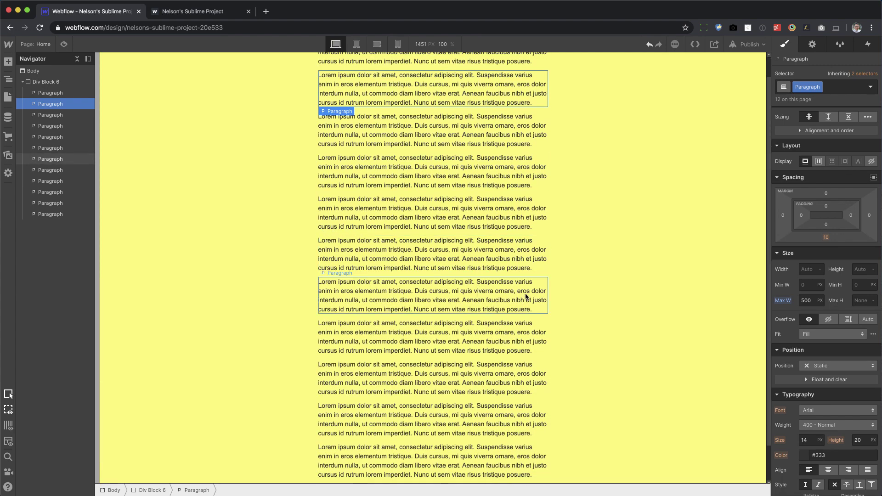
{"action": "left_click", "coordinate": [679, 308]}
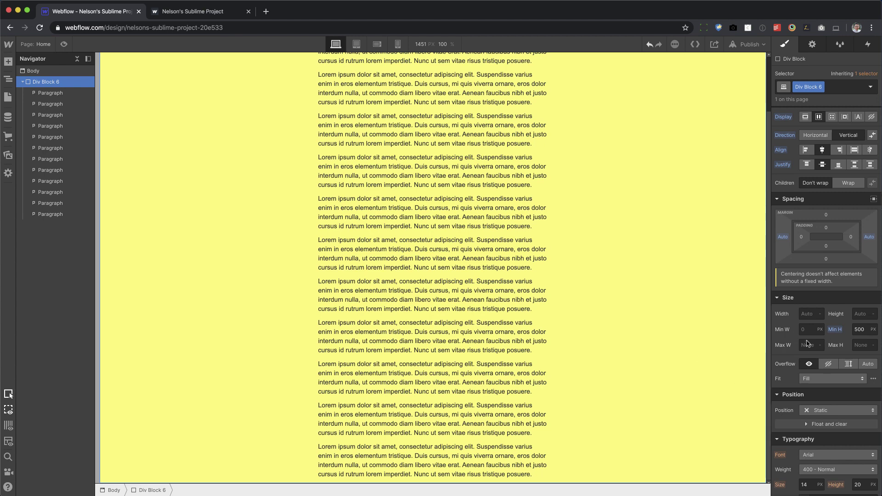
{"action": "scroll", "coordinate": [664, 323], "scroll_direction": "down", "scroll_amount": 1}
{"action": "scroll", "coordinate": [508, 402], "scroll_direction": "down", "scroll_amount": 3}
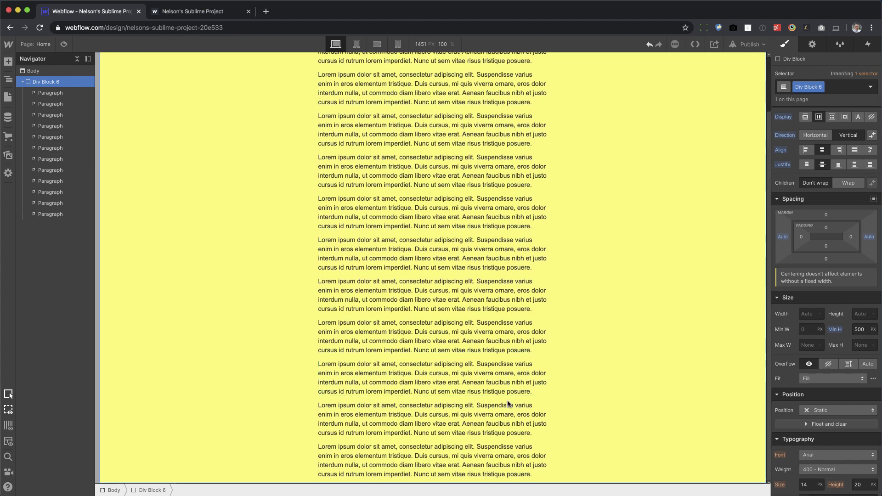
{"action": "scroll", "coordinate": [524, 414], "scroll_direction": "down", "scroll_amount": 2}
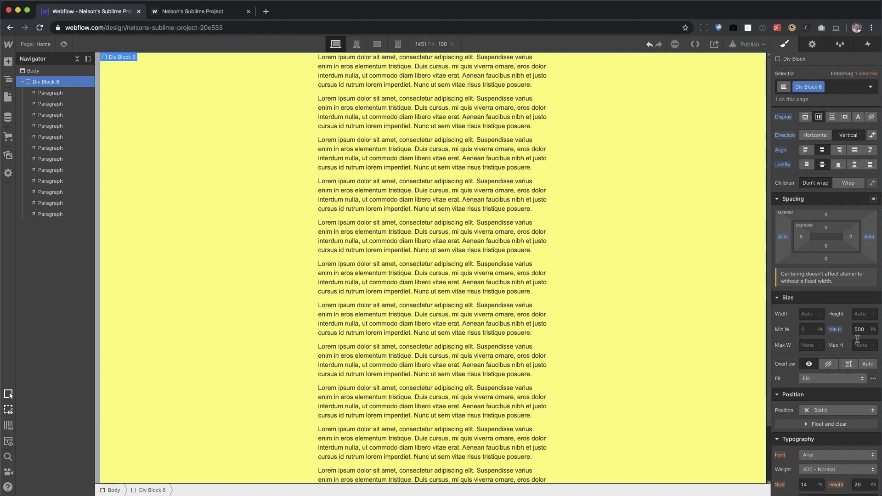
{"action": "scroll", "coordinate": [612, 138], "scroll_direction": "down", "scroll_amount": 1}
{"action": "scroll", "coordinate": [598, 281], "scroll_direction": "up", "scroll_amount": 1}
{"action": "scroll", "coordinate": [596, 285], "scroll_direction": "down", "scroll_amount": 3}
{"action": "scroll", "coordinate": [595, 282], "scroll_direction": "up", "scroll_amount": 1}
{"action": "scroll", "coordinate": [594, 277], "scroll_direction": "down", "scroll_amount": 1}
{"action": "scroll", "coordinate": [594, 278], "scroll_direction": "down", "scroll_amount": 1}
{"action": "scroll", "coordinate": [595, 276], "scroll_direction": "up", "scroll_amount": 1}
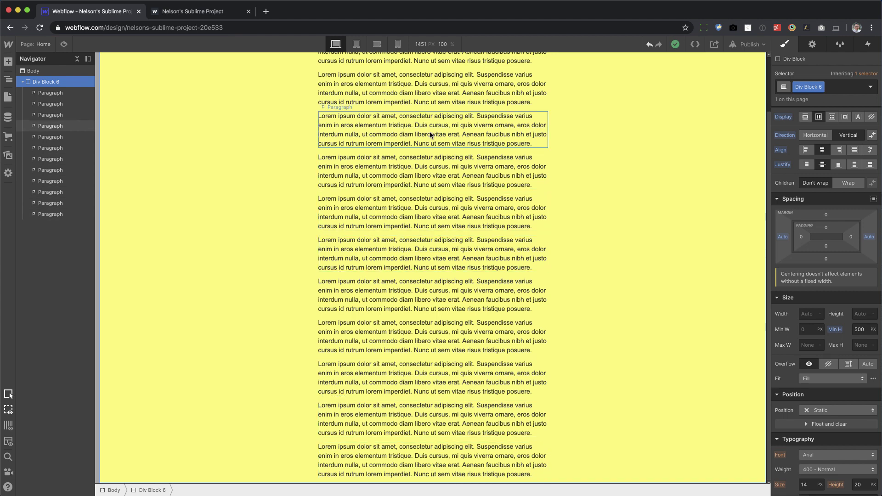
{"action": "scroll", "coordinate": [449, 123], "scroll_direction": "up", "scroll_amount": 1}
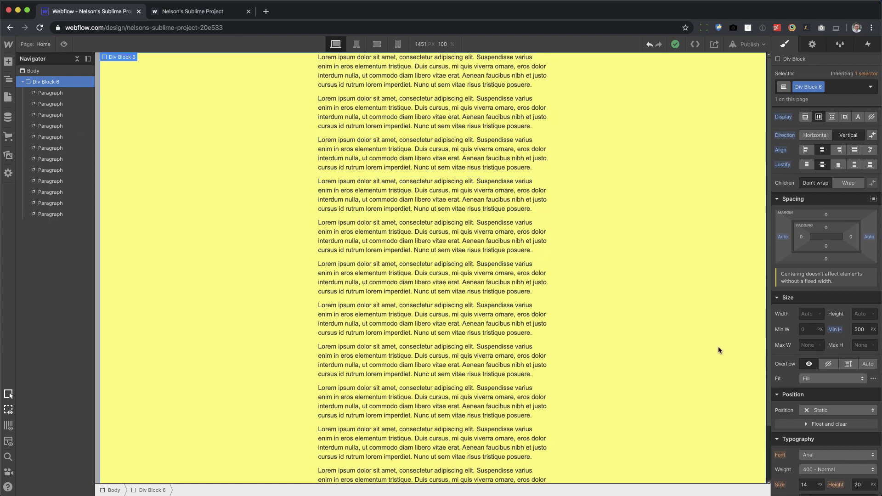
Set Min H to 0, try Max H at 800 then 660 px, and finally reset Max H to None.
{"action": "left_click", "coordinate": [834, 330], "text": "alt"}
{"action": "scroll", "coordinate": [591, 329], "scroll_direction": "down", "scroll_amount": 2}
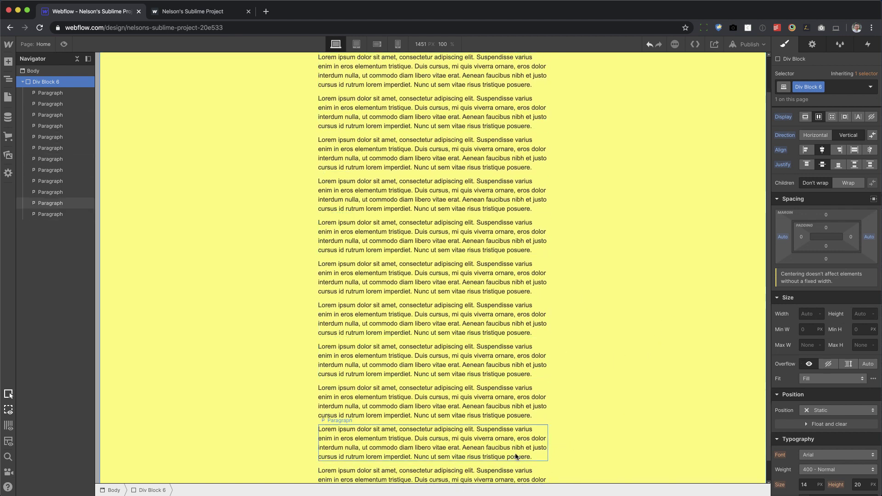
{"action": "left_click", "coordinate": [862, 345]}
{"action": "key", "text": "Return"}
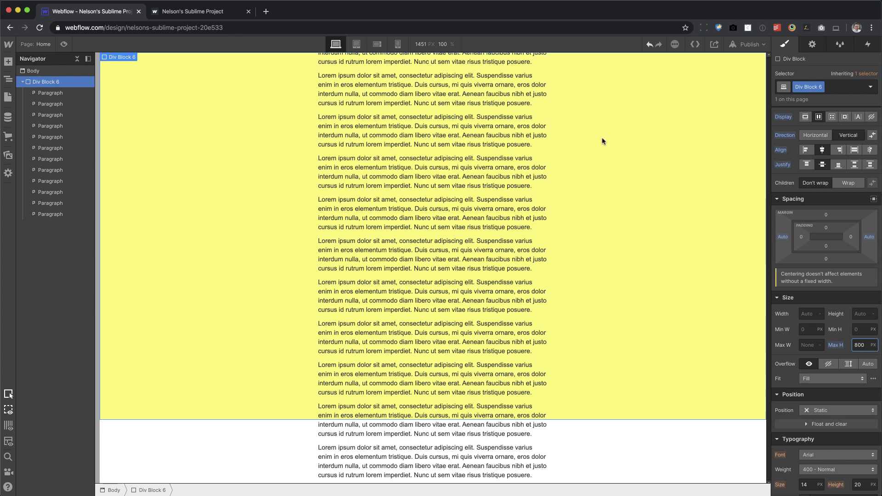
{"action": "key", "text": "shift+Down"}
{"action": "key", "text": "shift+Down"}
{"action": "key", "text": "shift+Down"}
{"action": "key", "text": "shift+Down"}
{"action": "key", "text": "shift+Down"}
{"action": "key", "text": "shift+Down"}
{"action": "key", "text": "shift+Down"}
{"action": "key", "text": "shift+Down"}
{"action": "key", "text": "shift+Down"}
{"action": "key", "text": "shift+Down"}
{"action": "key", "text": "shift+Down"}
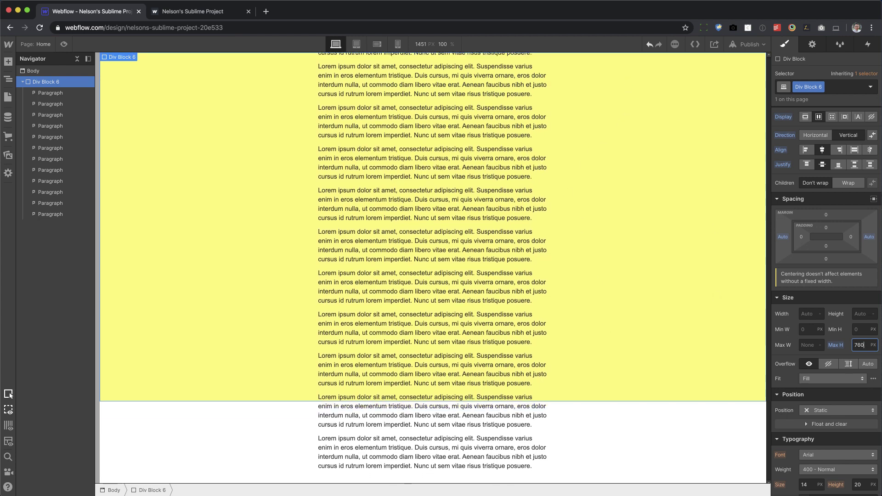
{"action": "key", "text": "shift+Down"}
{"action": "key", "text": "shift+Down"}
{"action": "key", "text": "shift+Down"}
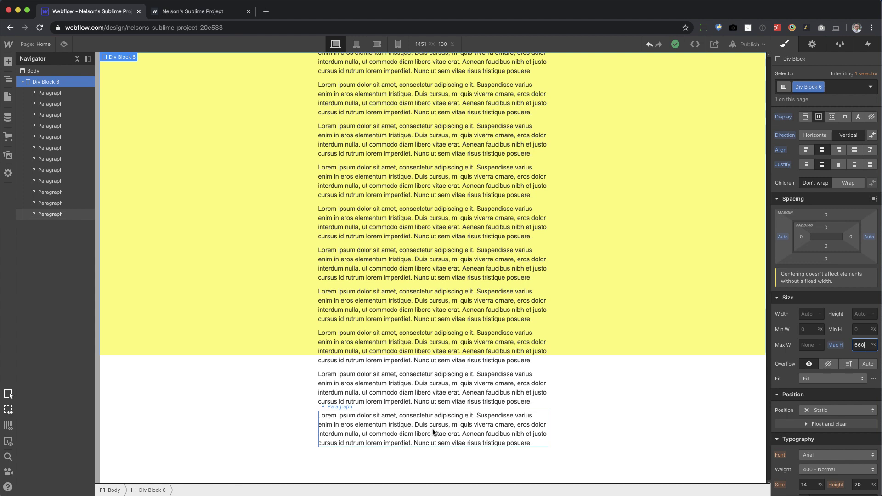
{"action": "left_click", "coordinate": [836, 346], "text": "alt"}
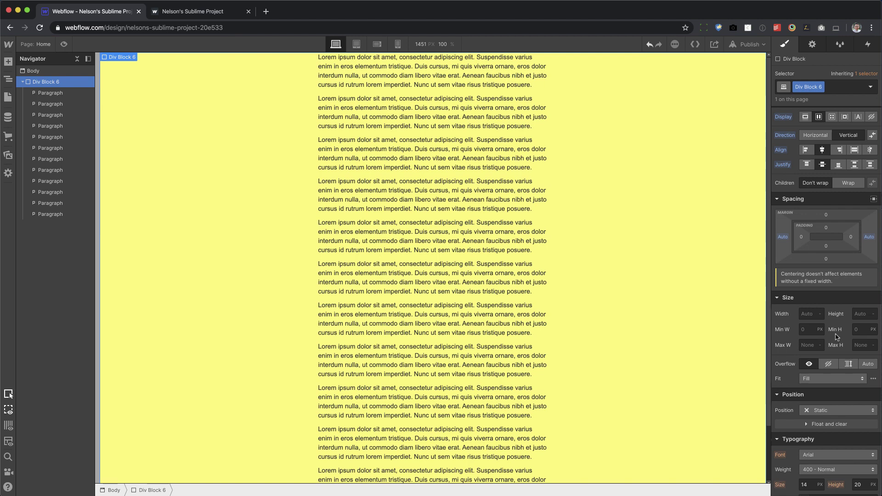
{"action": "left_click", "coordinate": [873, 313]}
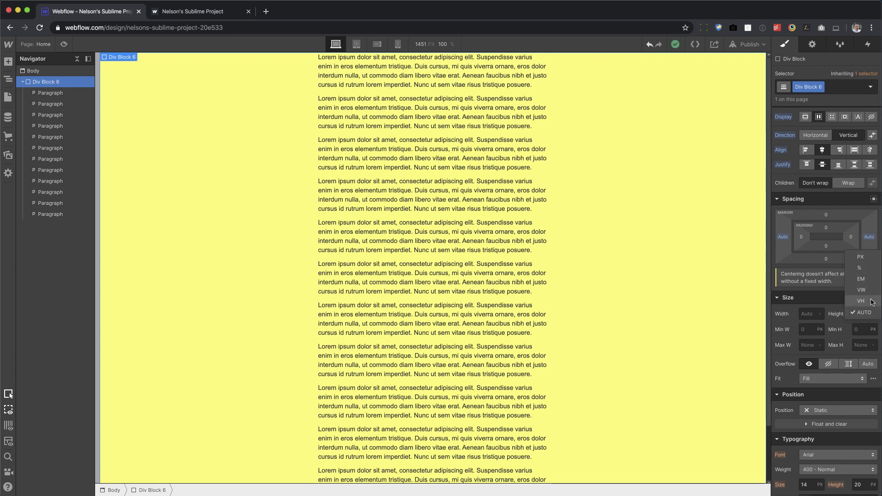
{"action": "left_click", "coordinate": [837, 344]}
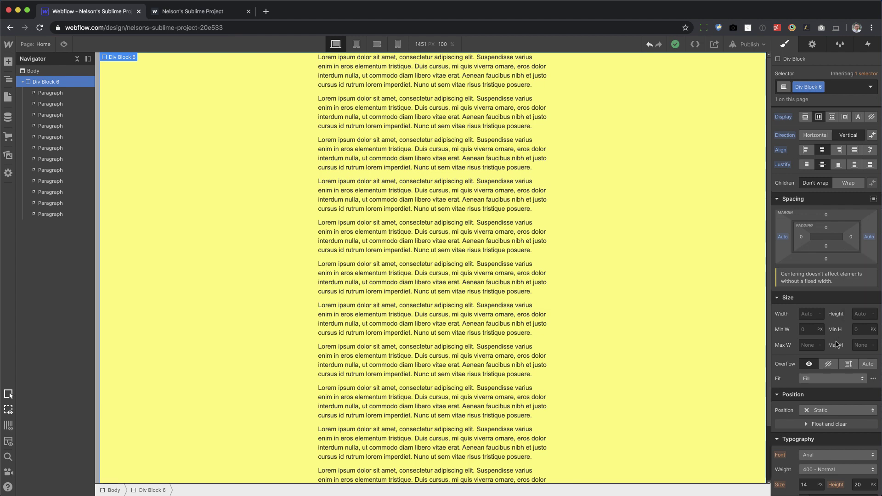